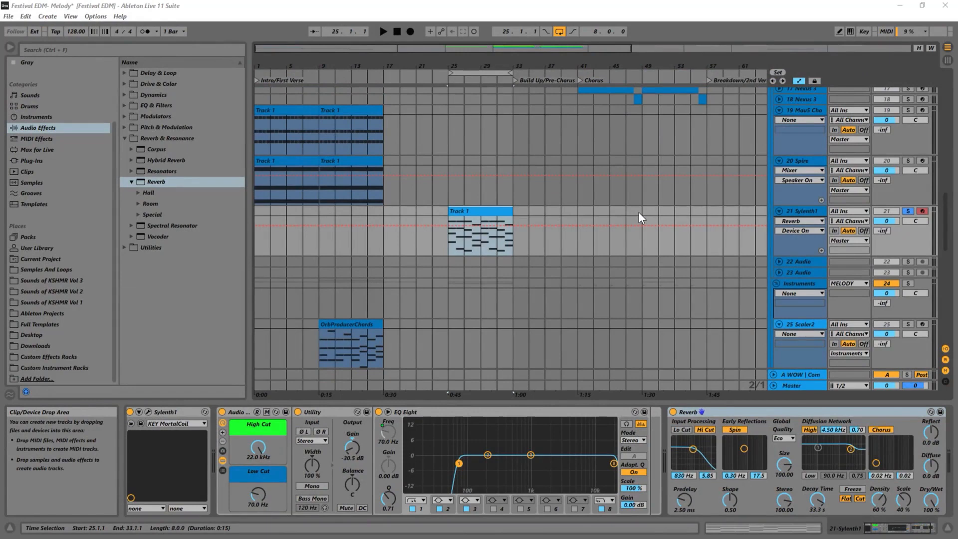
Duplicate the 21 Sylenth1 melody track
{"action": "left_click", "coordinate": [449, 246]}
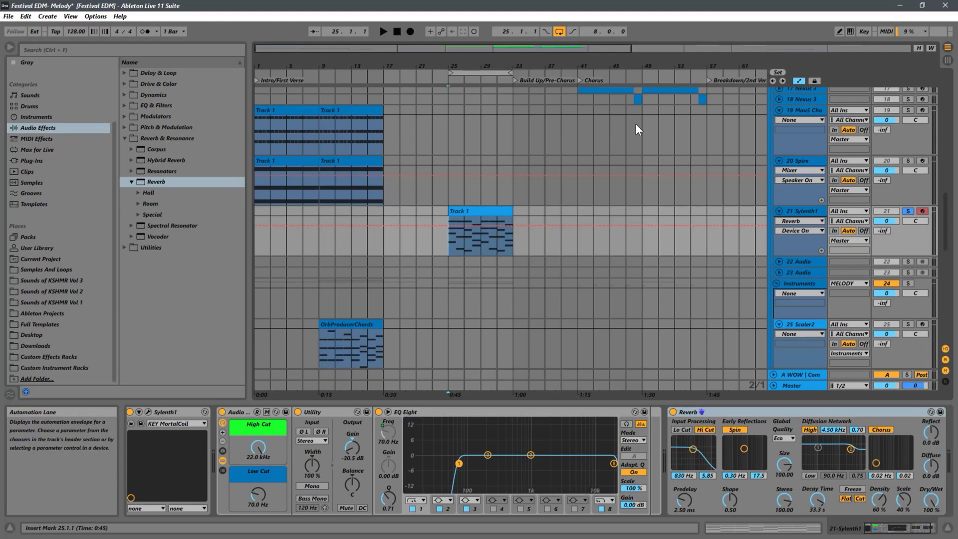
{"action": "left_click_drag", "start_coordinate": [515, 66], "coordinate": [485, 86]}
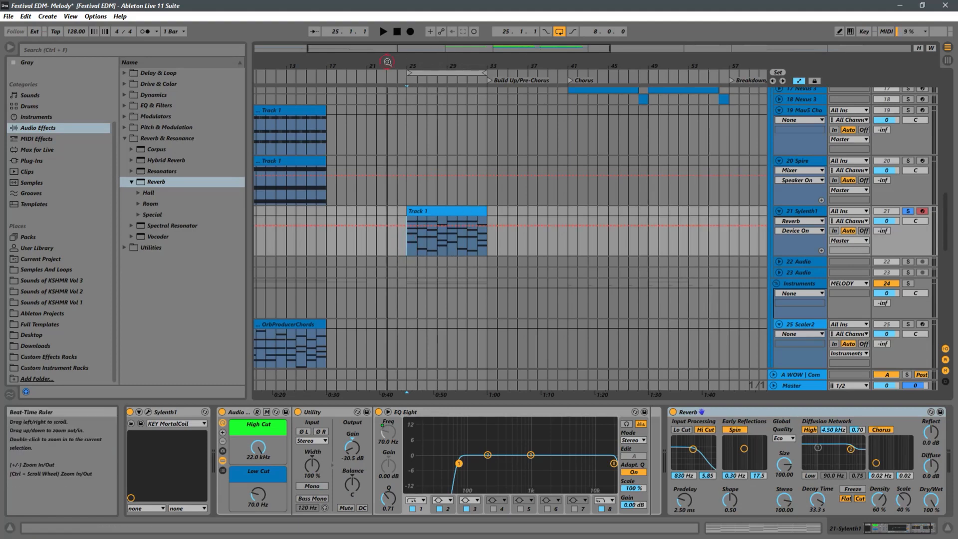
{"action": "scroll", "coordinate": [457, 213], "scroll_direction": "left", "scroll_amount": 3}
{"action": "left_click", "coordinate": [494, 198]}
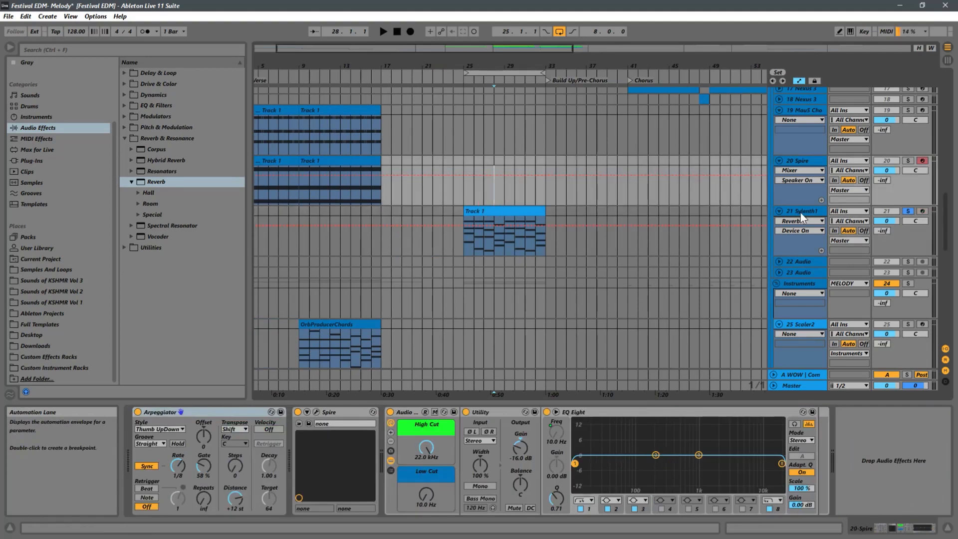
{"action": "left_click", "coordinate": [806, 212]}
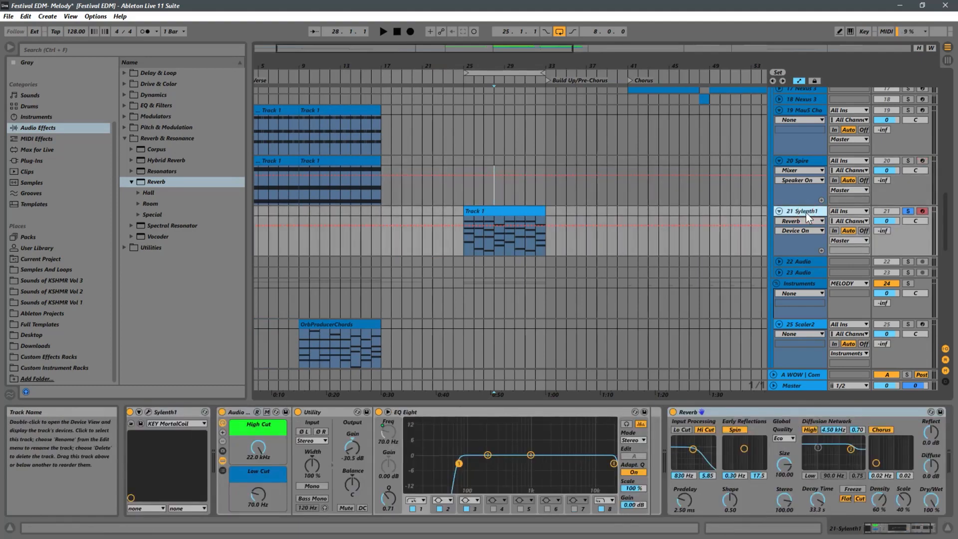
{"action": "key", "text": "ctrl+d"}
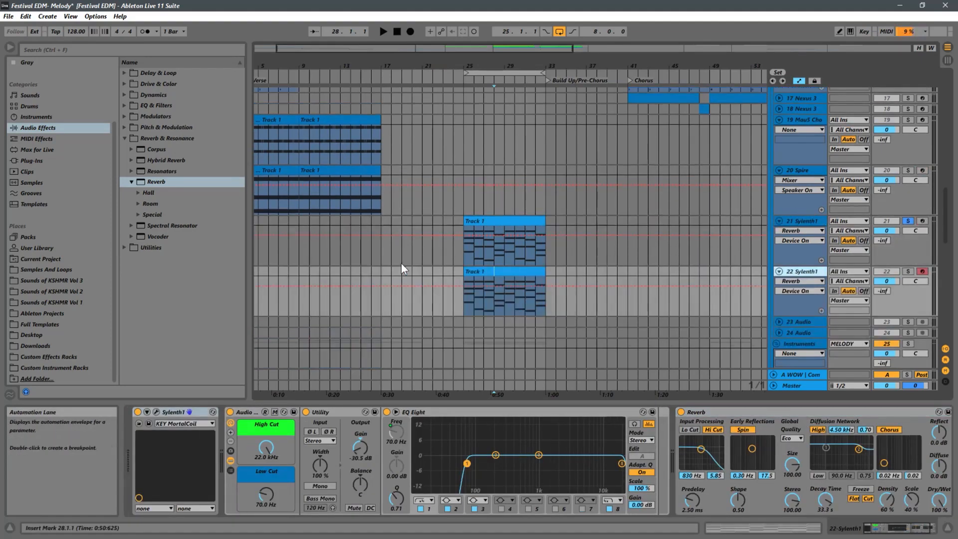
Open the duplicated track's clip in the MIDI note editor and enlarge the editor area
{"action": "left_click", "coordinate": [504, 273]}
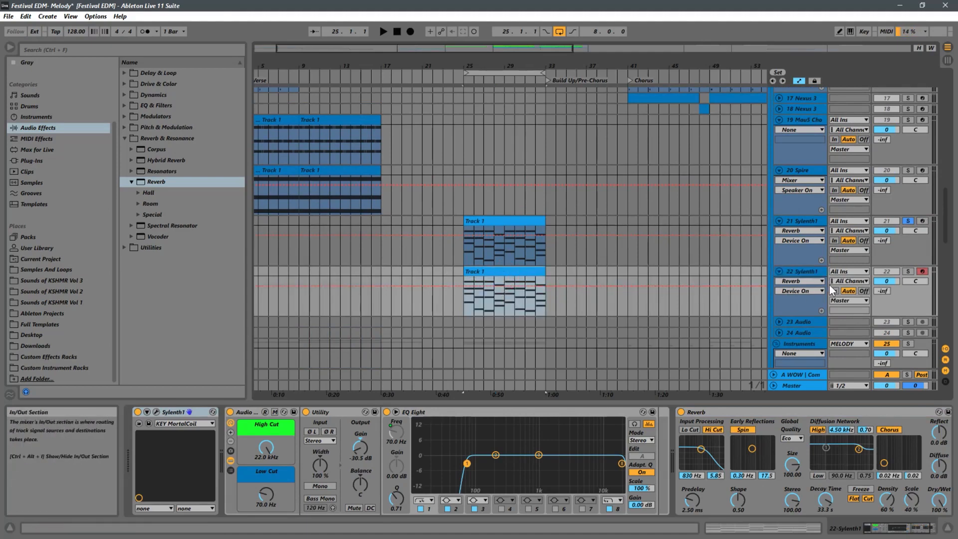
{"action": "left_click", "coordinate": [820, 273]}
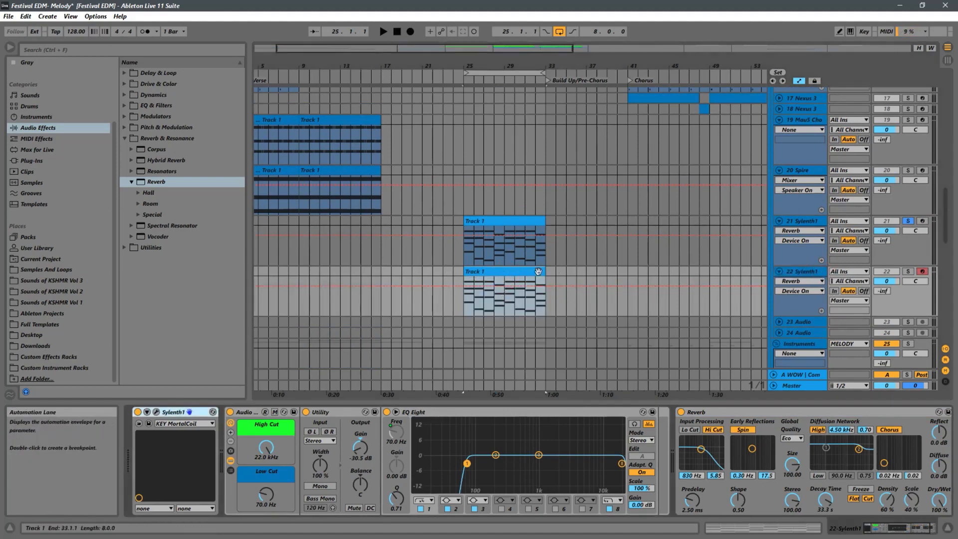
{"action": "double_click", "coordinate": [513, 273]}
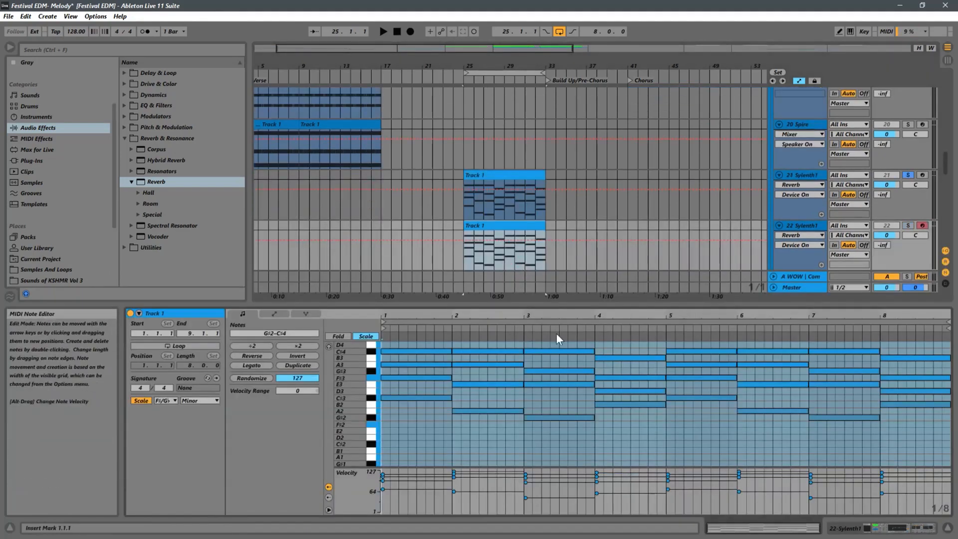
{"action": "left_click_drag", "start_coordinate": [502, 305], "coordinate": [503, 186]}
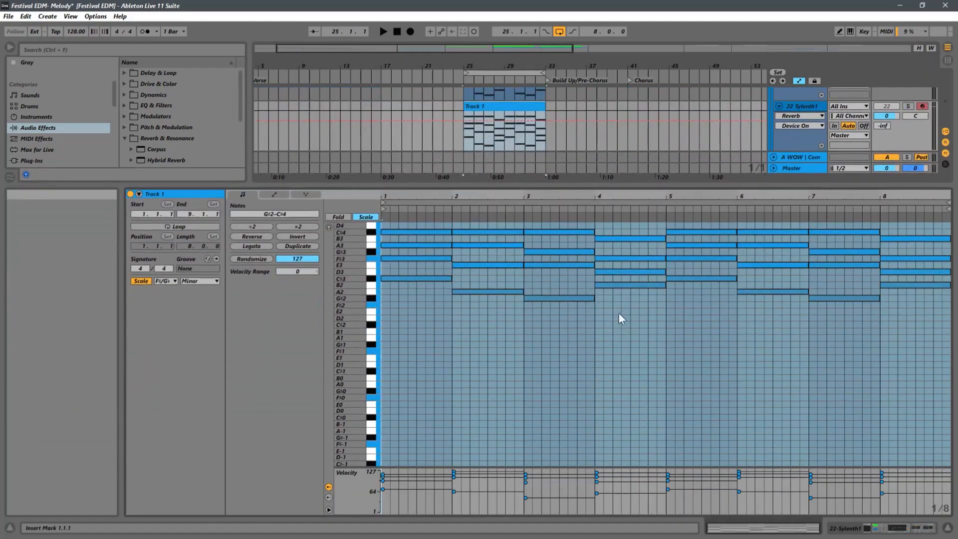
Delete the upper chord notes in bars 1 to 3, keeping only the lowest note of each chord
{"action": "left_click_drag", "start_coordinate": [591, 244], "coordinate": [427, 295]}
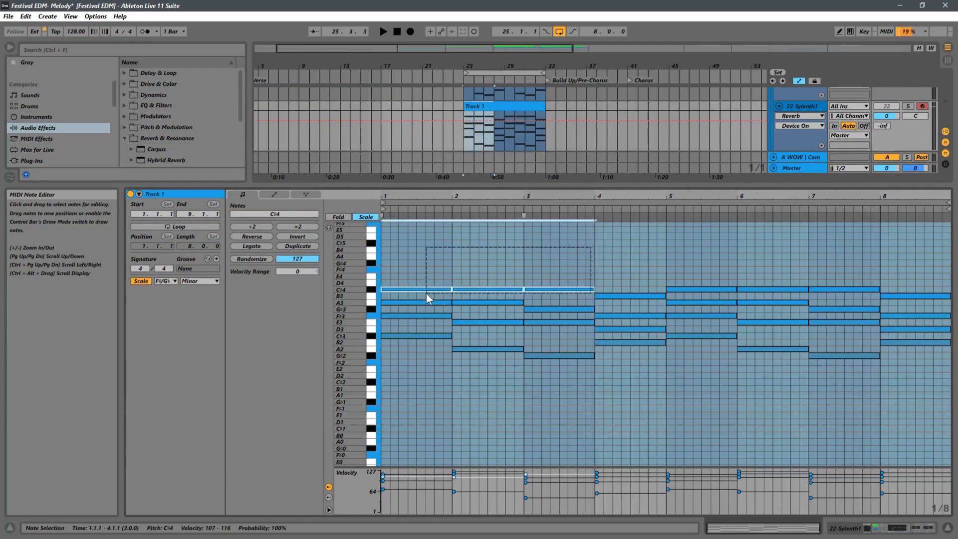
{"action": "key", "text": "Delete"}
{"action": "left_click", "coordinate": [555, 283]}
{"action": "left_click_drag", "start_coordinate": [537, 307], "coordinate": [504, 331]}
{"action": "key", "text": "Delete"}
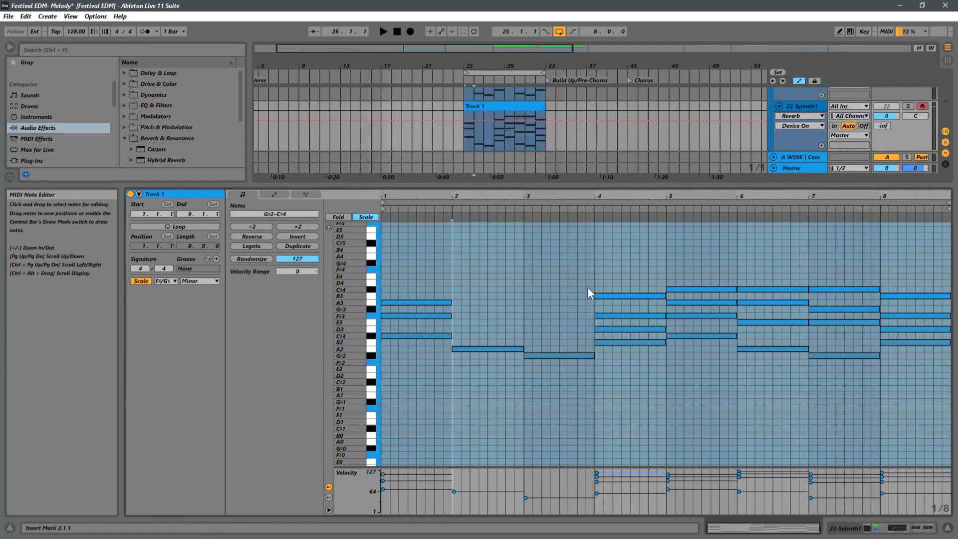
{"action": "left_click_drag", "start_coordinate": [470, 283], "coordinate": [445, 320]}
{"action": "key", "text": "Delete"}
Delete the upper chord notes in bars 4 to 8, leaving only the lowest melody line
{"action": "key", "text": "Delete"}
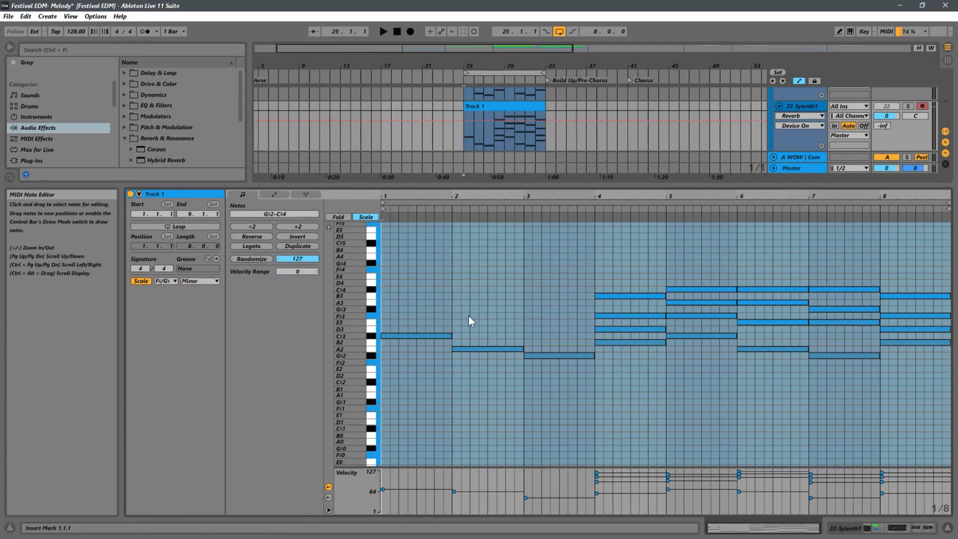
{"action": "left_click_drag", "start_coordinate": [616, 284], "coordinate": [620, 333]}
{"action": "key", "text": "Delete"}
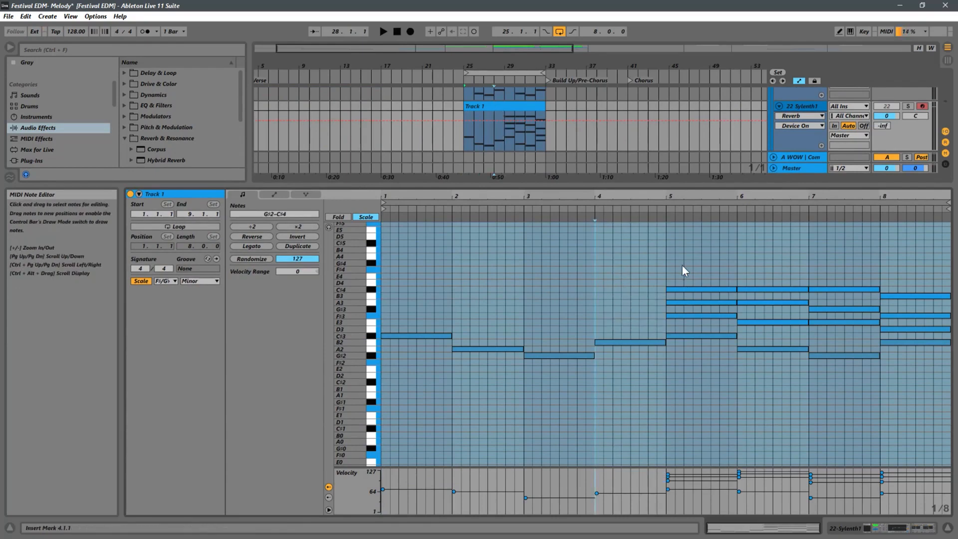
{"action": "left_click_drag", "start_coordinate": [684, 269], "coordinate": [707, 320]}
{"action": "key", "text": "Delete"}
{"action": "left_click_drag", "start_coordinate": [759, 283], "coordinate": [775, 322]}
{"action": "key", "text": "Delete"}
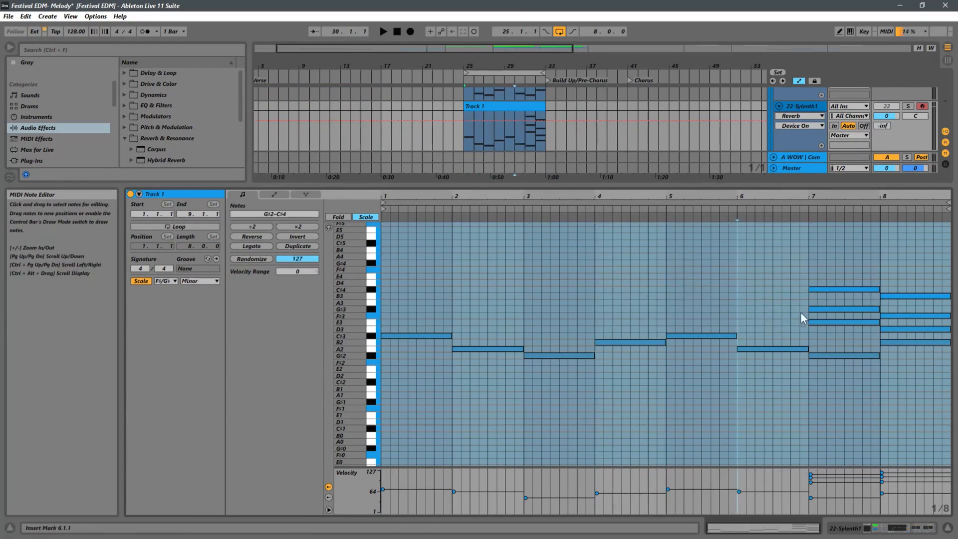
{"action": "left_click_drag", "start_coordinate": [804, 285], "coordinate": [913, 337]}
{"action": "key", "text": "Delete"}
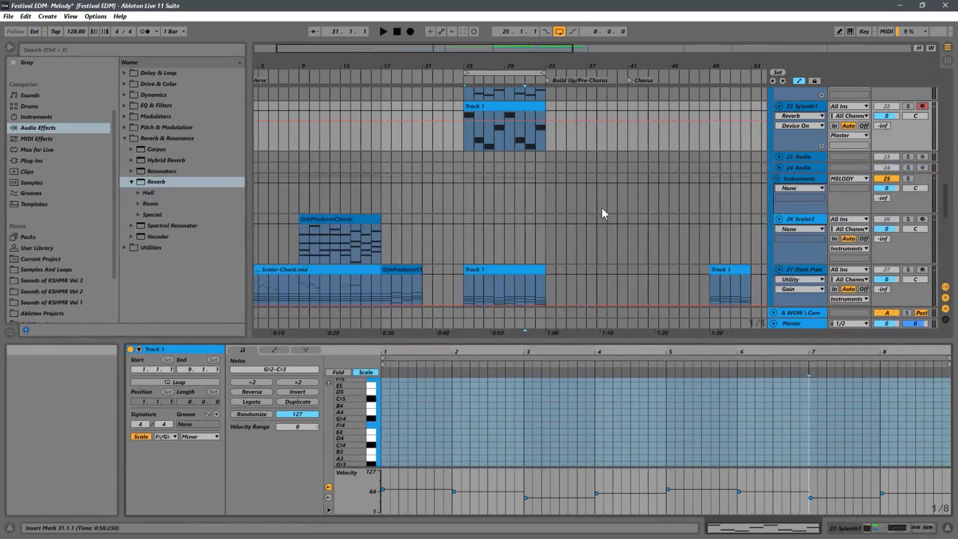
Remove the Sylenth1 instrument from the duplicated track
{"action": "scroll", "coordinate": [601, 208], "scroll_direction": "up", "scroll_amount": 3}
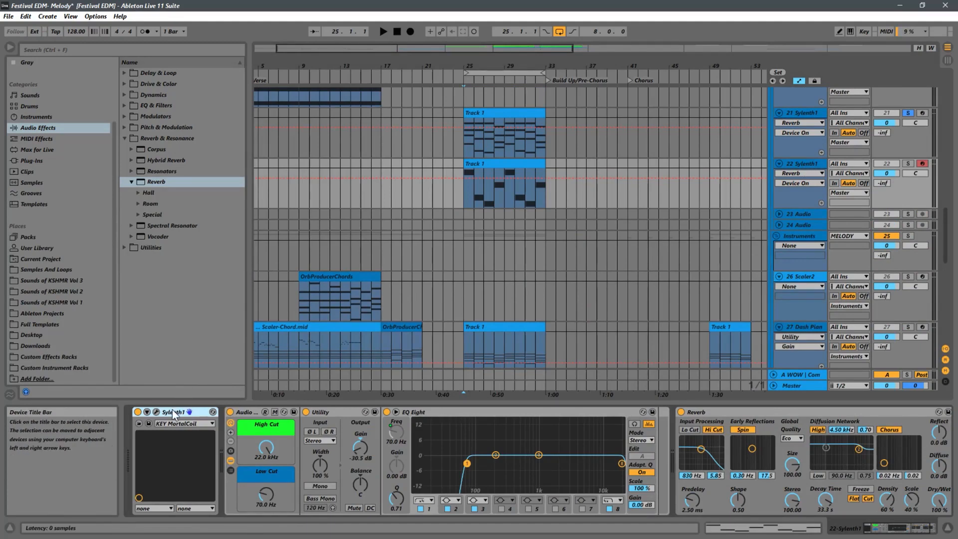
{"action": "key", "text": "Delete"}
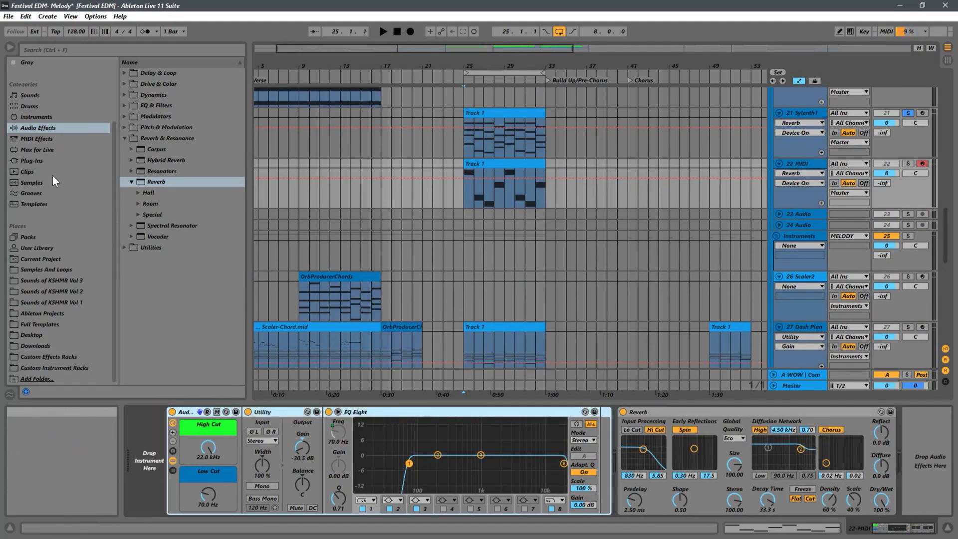
Load the Spectrasonics Omnisphere plug-in onto the duplicated track
{"action": "left_click", "coordinate": [31, 161]}
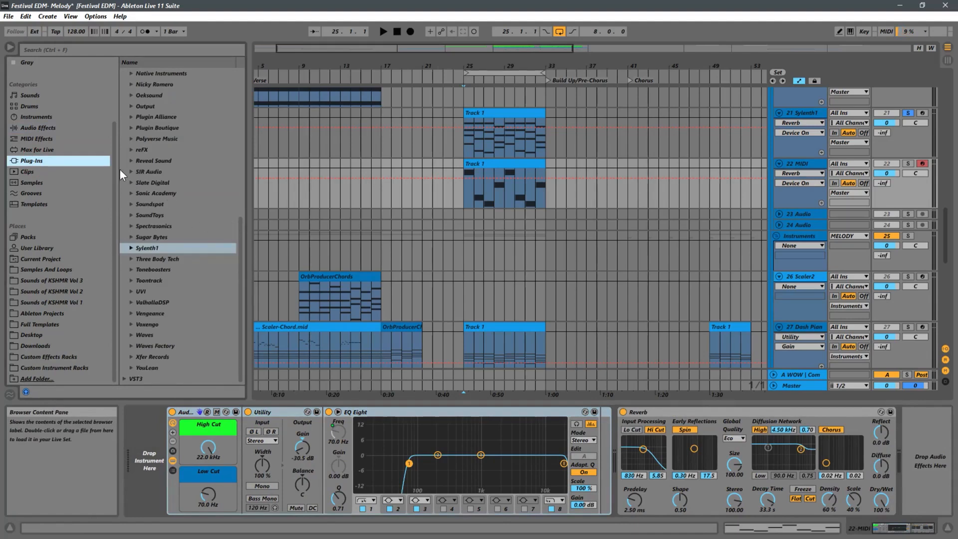
{"action": "left_click", "coordinate": [133, 228]}
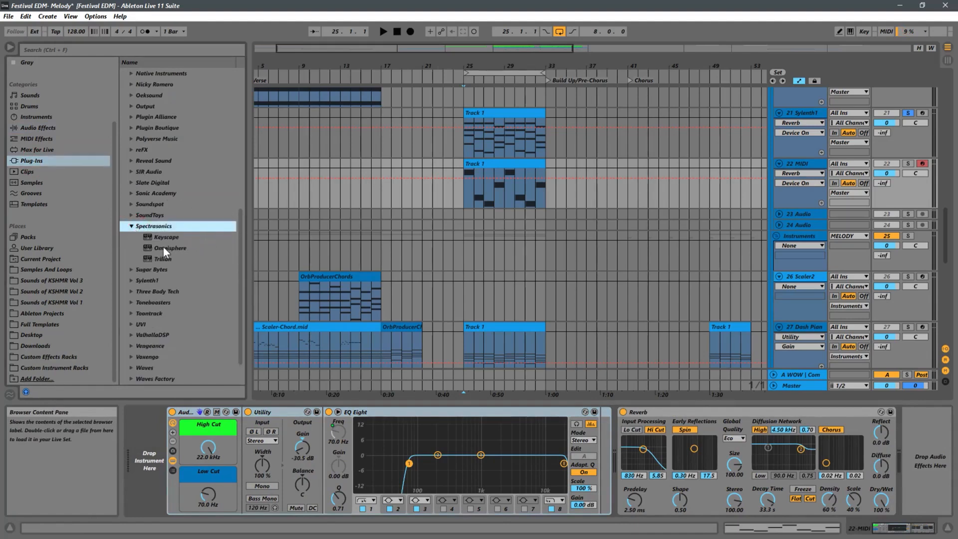
{"action": "mouse_move", "coordinate": [163, 247]}
{"action": "left_mouse_down"}
{"action": "mouse_move", "coordinate": [199, 303]}
{"action": "mouse_move", "coordinate": [148, 442]}
{"action": "left_mouse_up"}
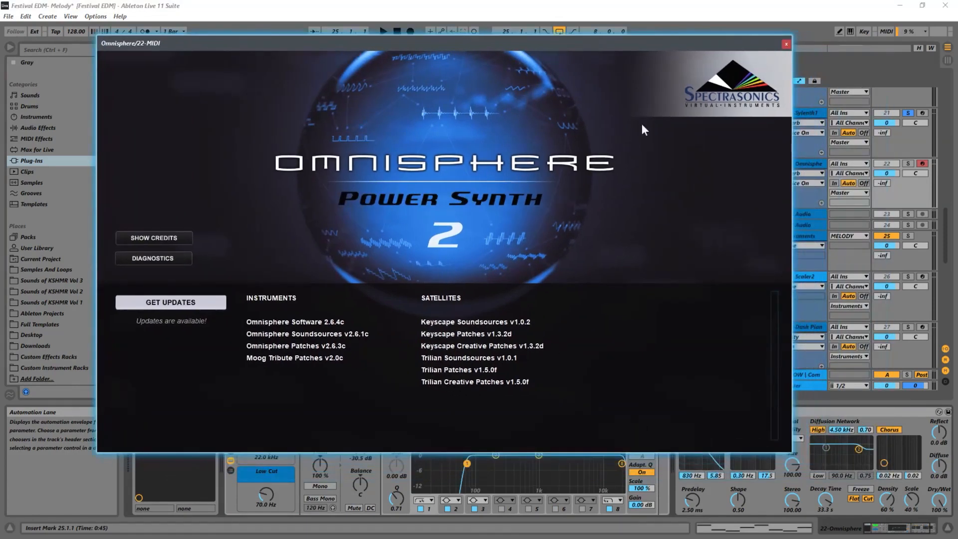
Dismiss the Omnisphere splash screen and solo the Omnisphere track
{"action": "left_click", "coordinate": [459, 194]}
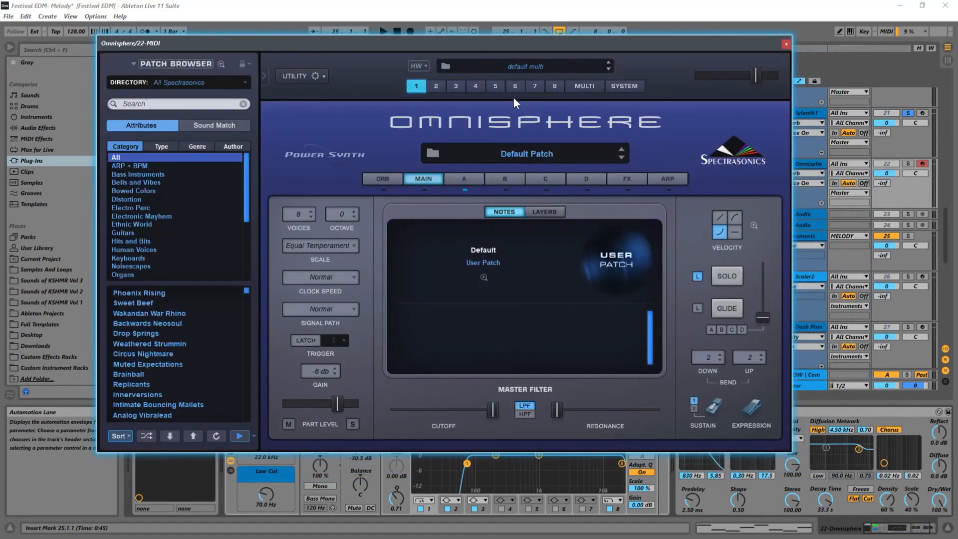
{"action": "left_click_drag", "start_coordinate": [733, 47], "coordinate": [653, 299]}
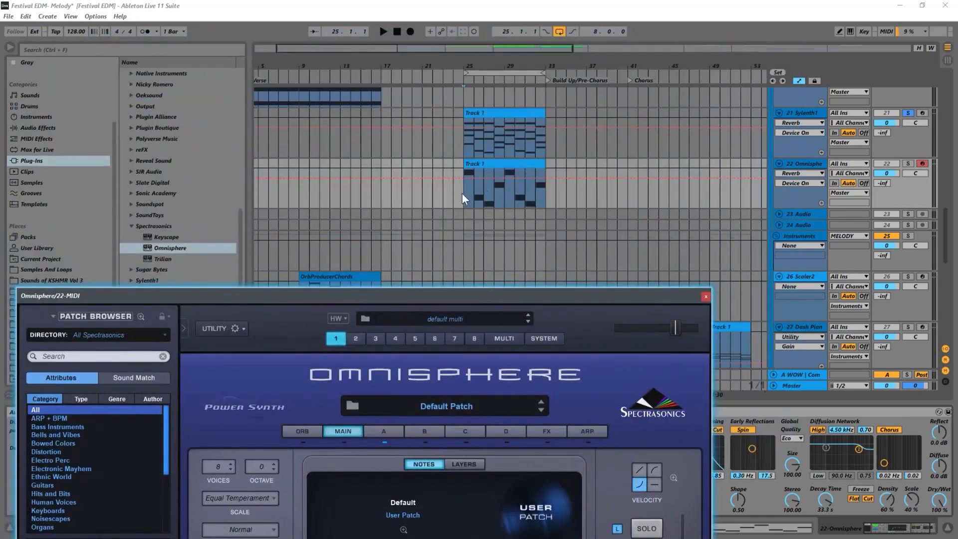
{"action": "left_click", "coordinate": [908, 164]}
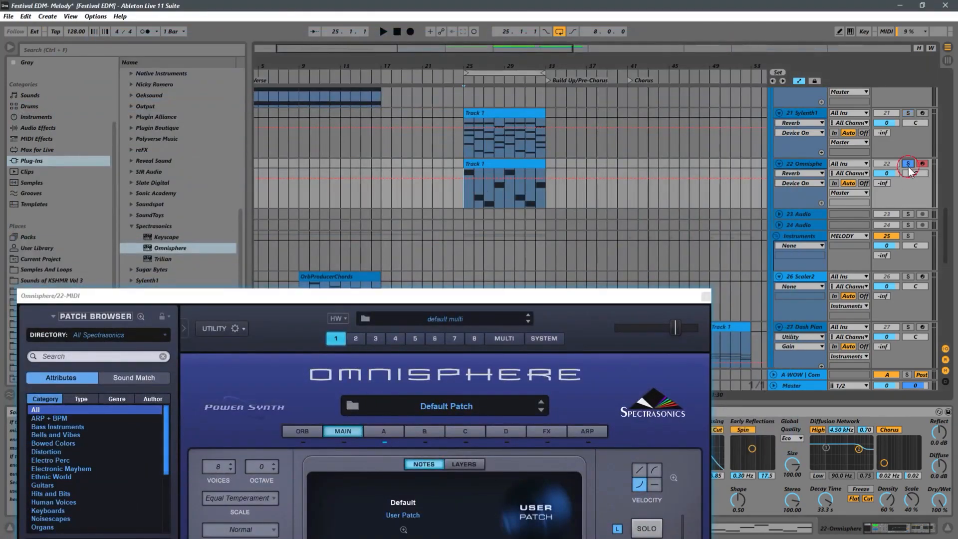
{"action": "left_click_drag", "start_coordinate": [437, 296], "coordinate": [622, 72]}
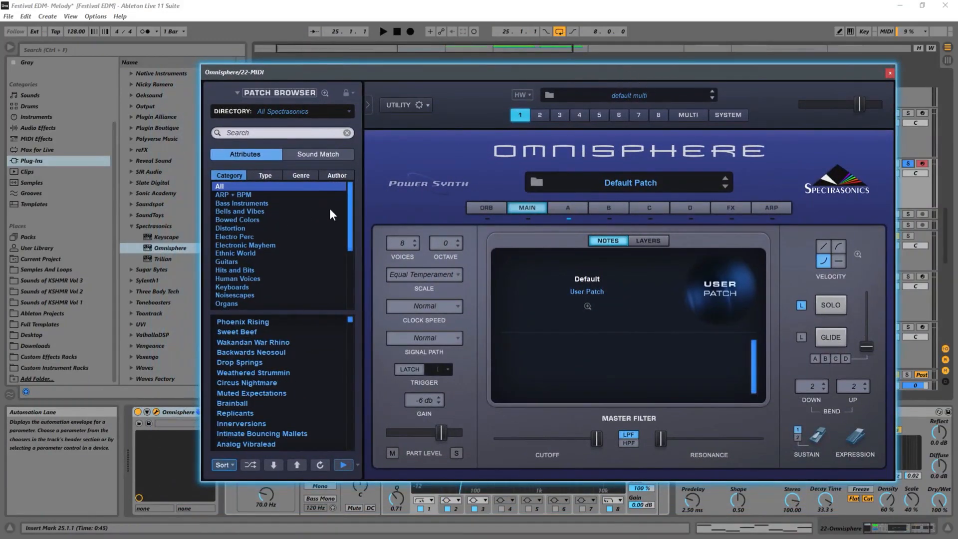
Load the Howling Fishing Line patch from the Distortion category and start playback to audition it
{"action": "left_click", "coordinate": [248, 227]}
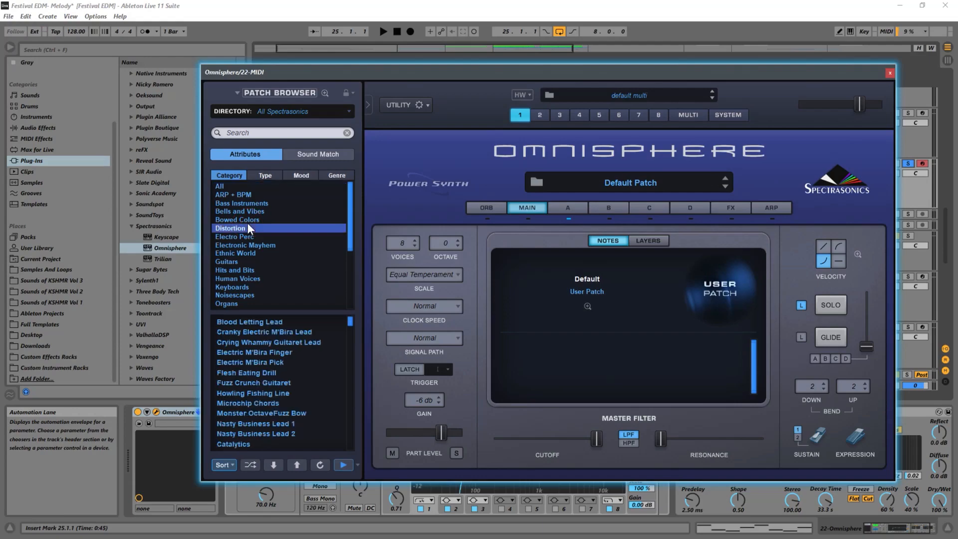
{"action": "left_click", "coordinate": [243, 393]}
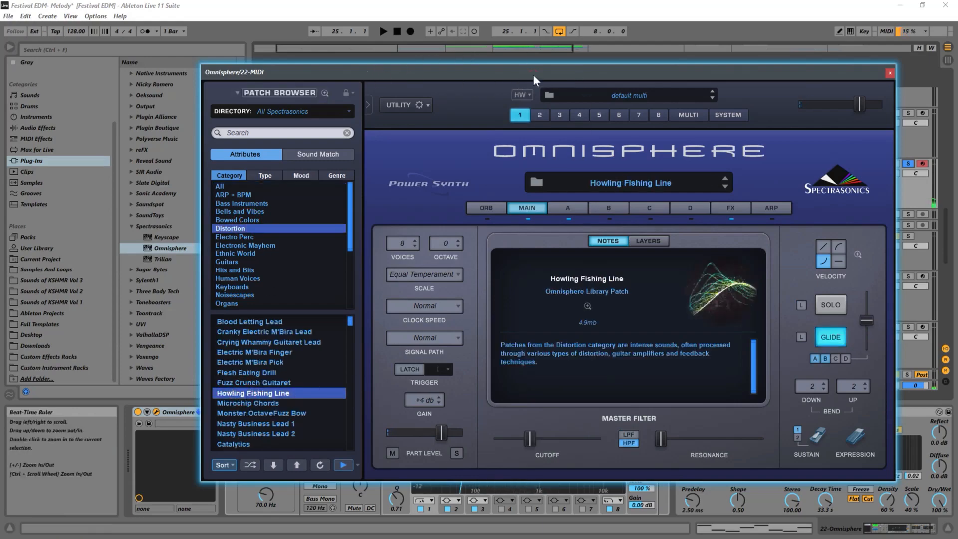
{"action": "left_click_drag", "start_coordinate": [533, 76], "coordinate": [506, 246]}
{"action": "key", "text": "space"}
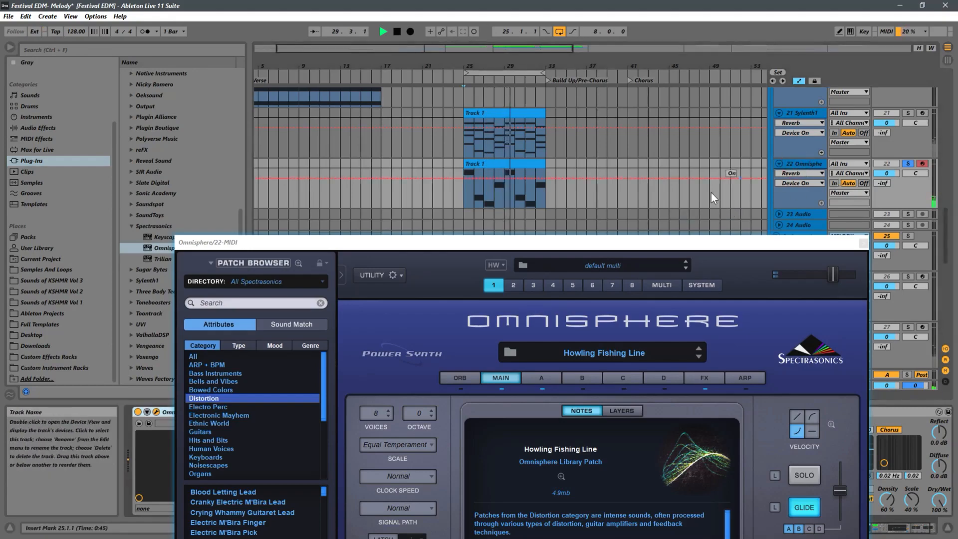
Deactivate the track's Reverb device, stop playback and close the Omnisphere window
{"action": "left_click_drag", "start_coordinate": [809, 242], "coordinate": [585, 98]}
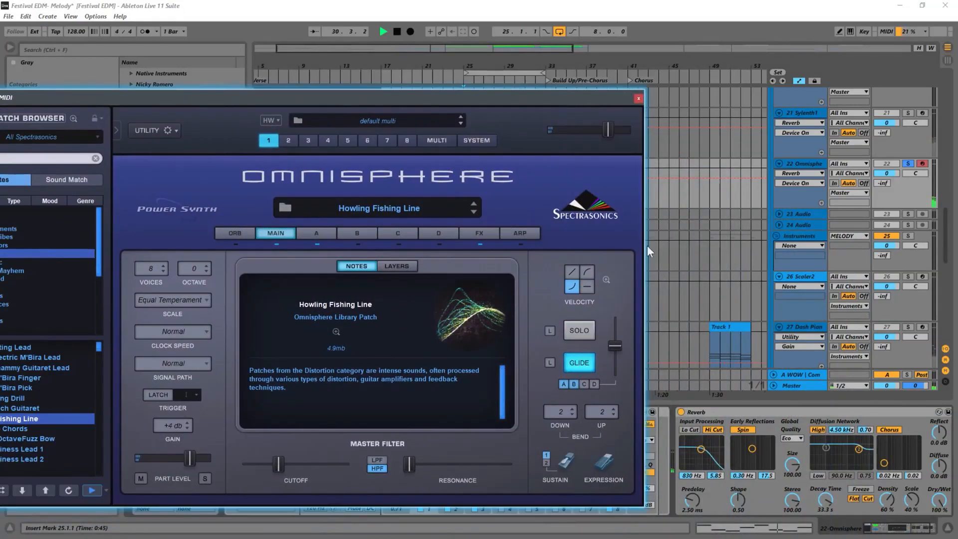
{"action": "left_click", "coordinate": [681, 412]}
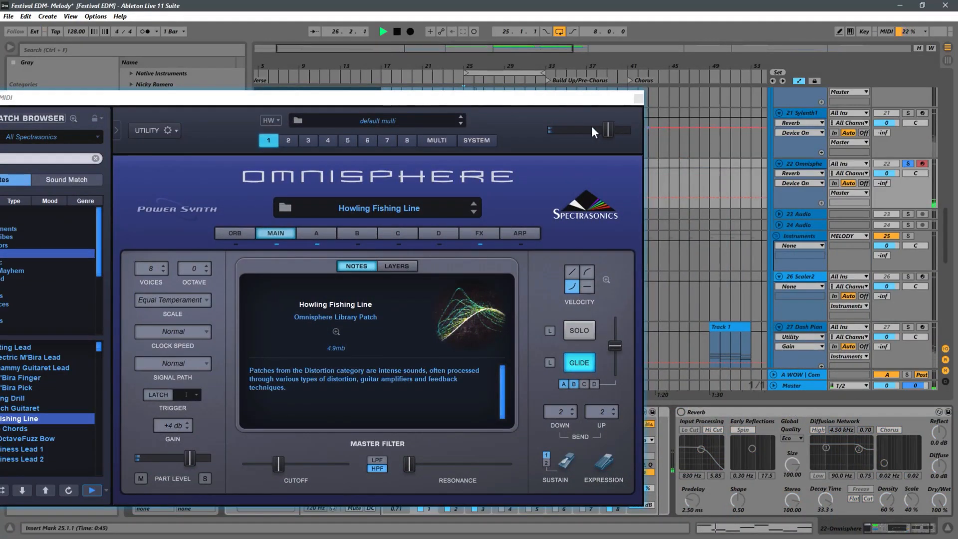
{"action": "key", "text": "space"}
{"action": "left_click", "coordinate": [638, 98]}
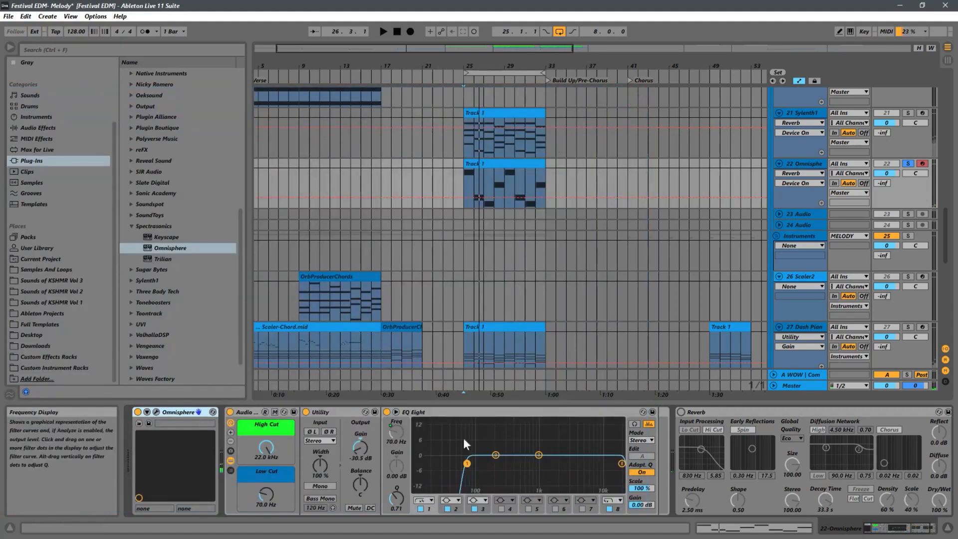
Raise the Utility gain to -14.4 dB and play the track back
{"action": "left_click_drag", "start_coordinate": [358, 447], "coordinate": [376, 433]}
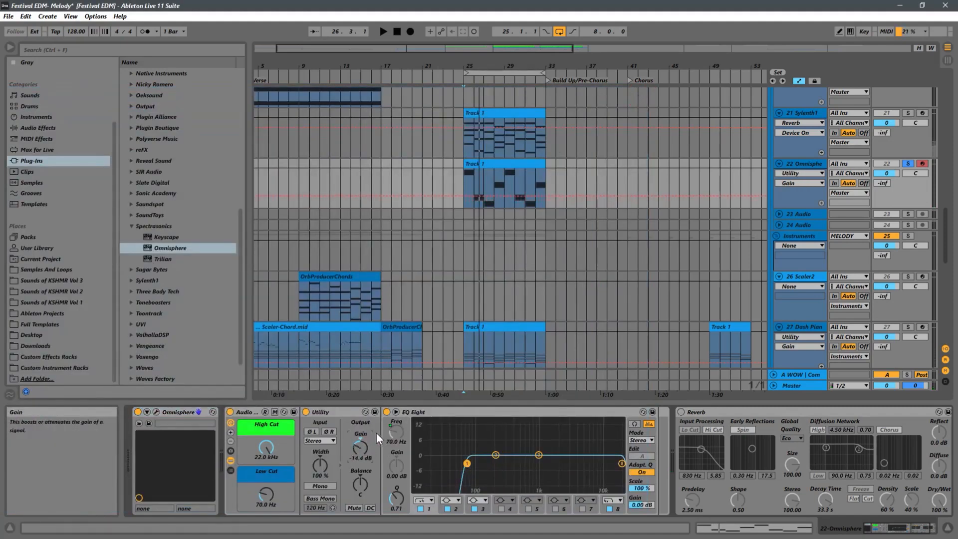
{"action": "key", "text": "space"}
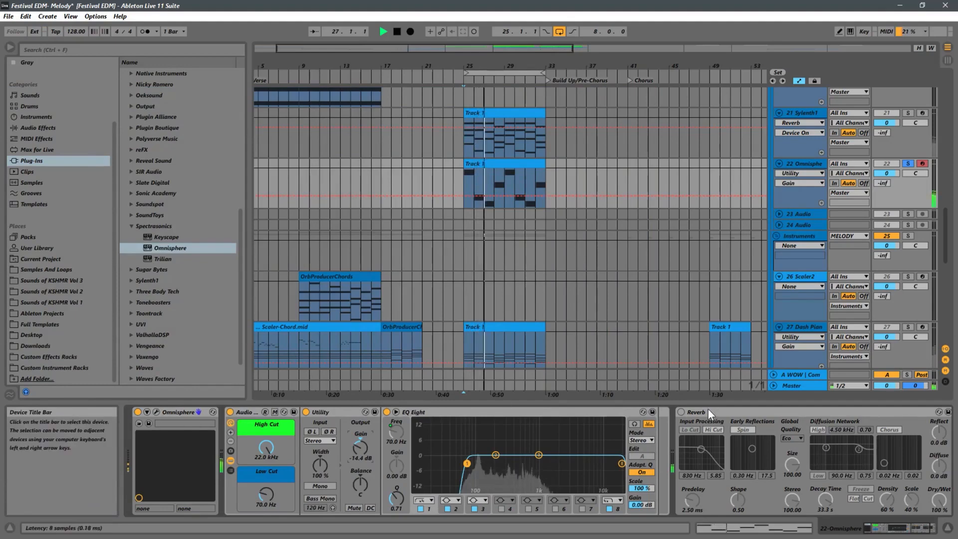
Toggle the Reverb device on and back off to compare the sound
{"action": "left_click", "coordinate": [681, 411]}
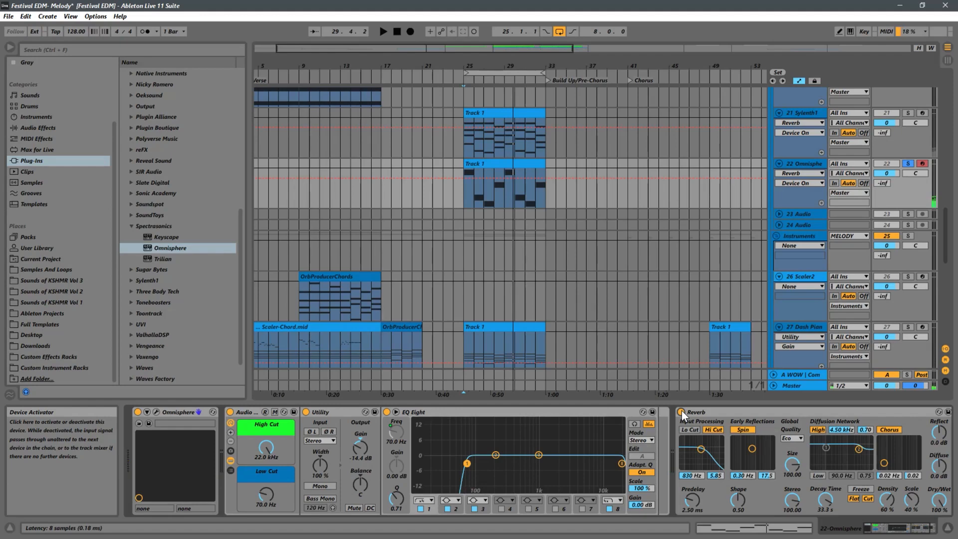
{"action": "left_click", "coordinate": [680, 412]}
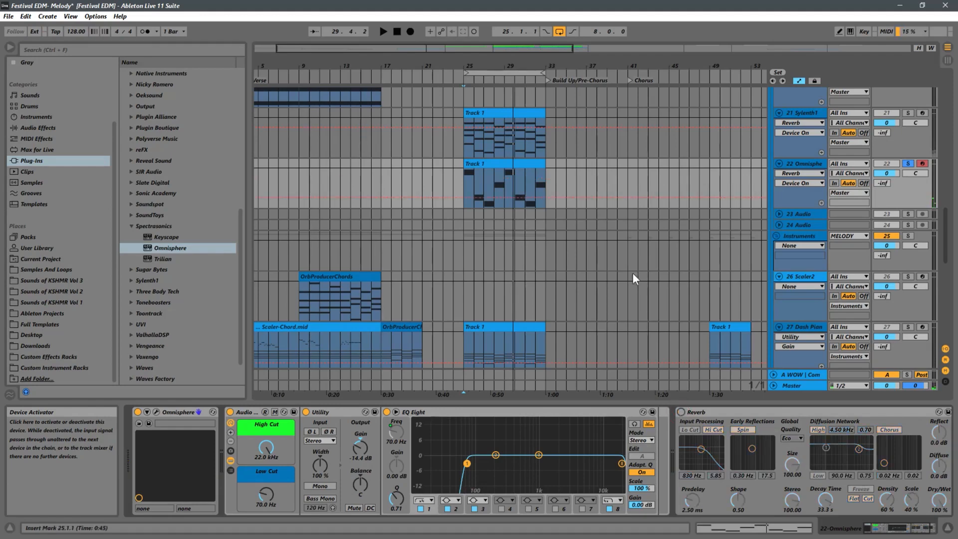
{"action": "left_click", "coordinate": [462, 180]}
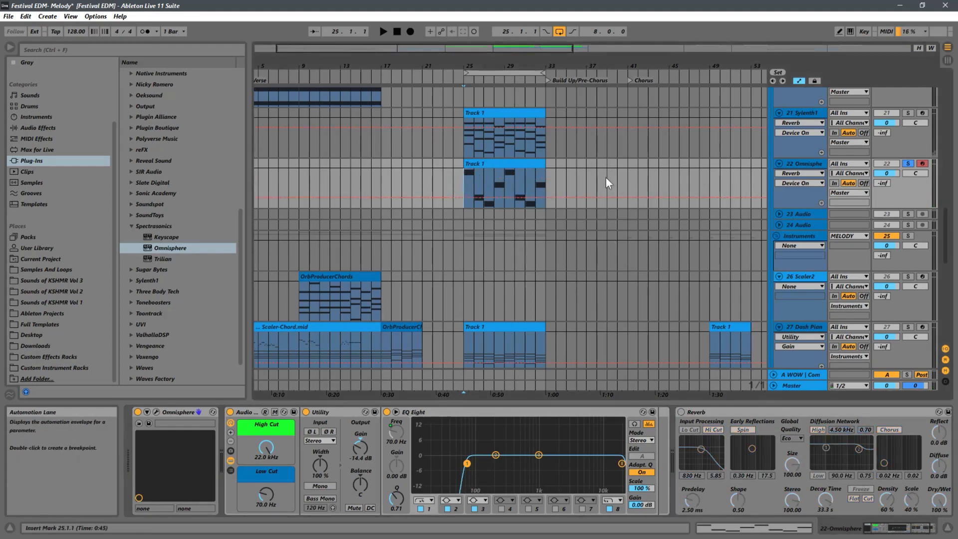
Play the track, stop it, switch the Reverb device back on and play the track again to compare
{"action": "key", "text": "space"}
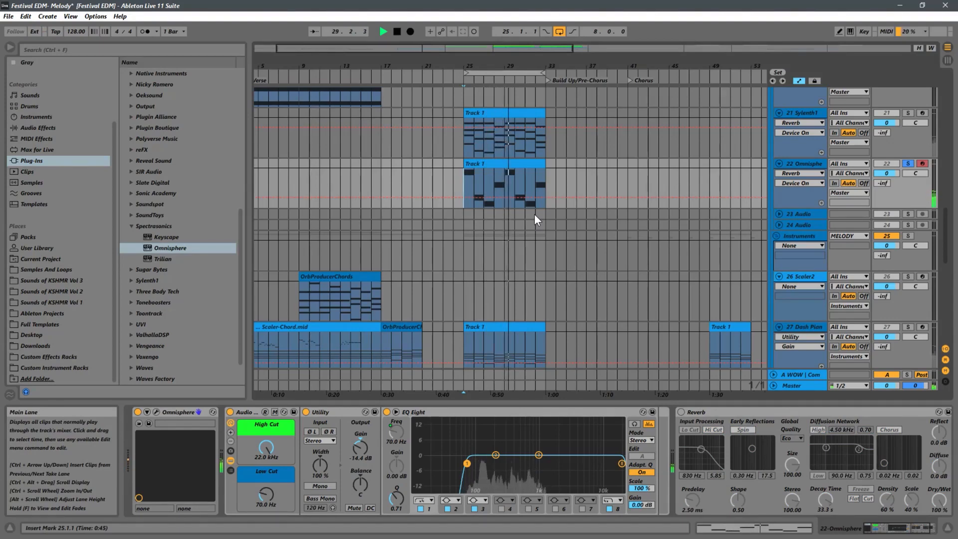
{"action": "key", "text": "space"}
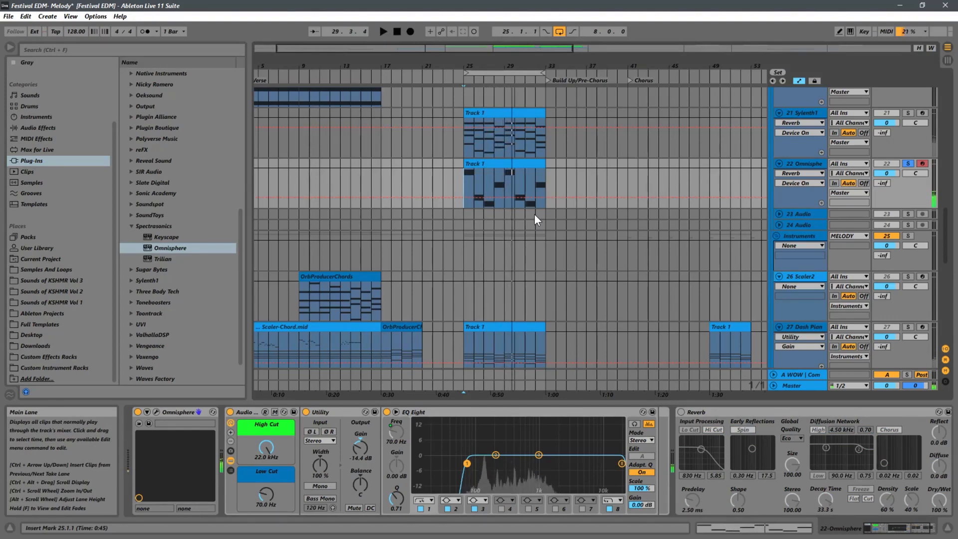
{"action": "left_click", "coordinate": [681, 412]}
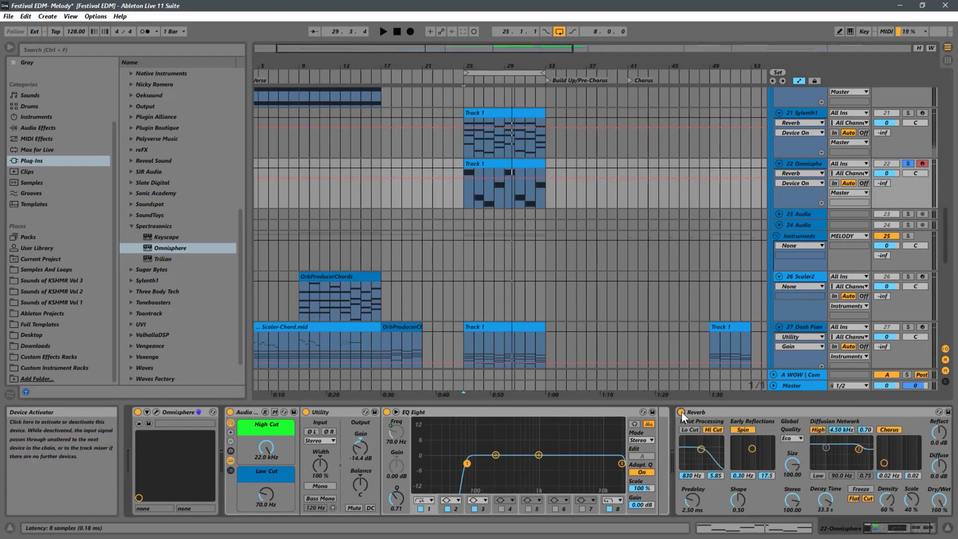
{"action": "key", "text": "space"}
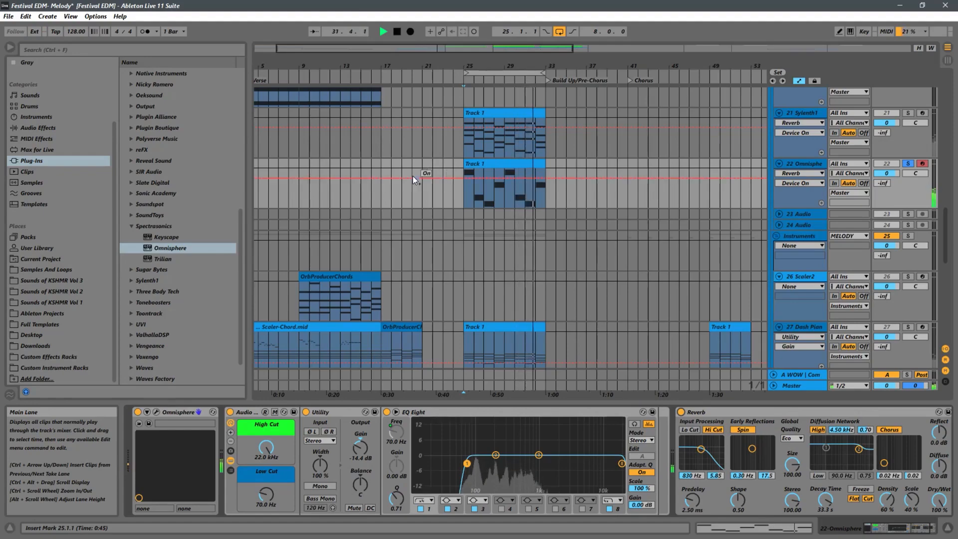
Open Omnisphere, load the Fuzz Crunch Guitaret patch from the Distortion category, audition it and close the plugin window
{"action": "left_click", "coordinate": [155, 412]}
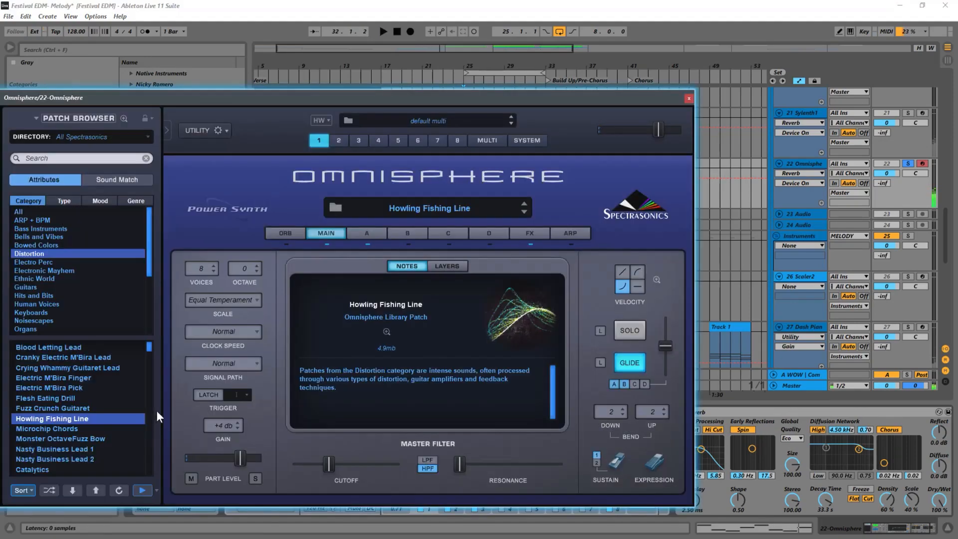
{"action": "left_click_drag", "start_coordinate": [209, 102], "coordinate": [756, 19]}
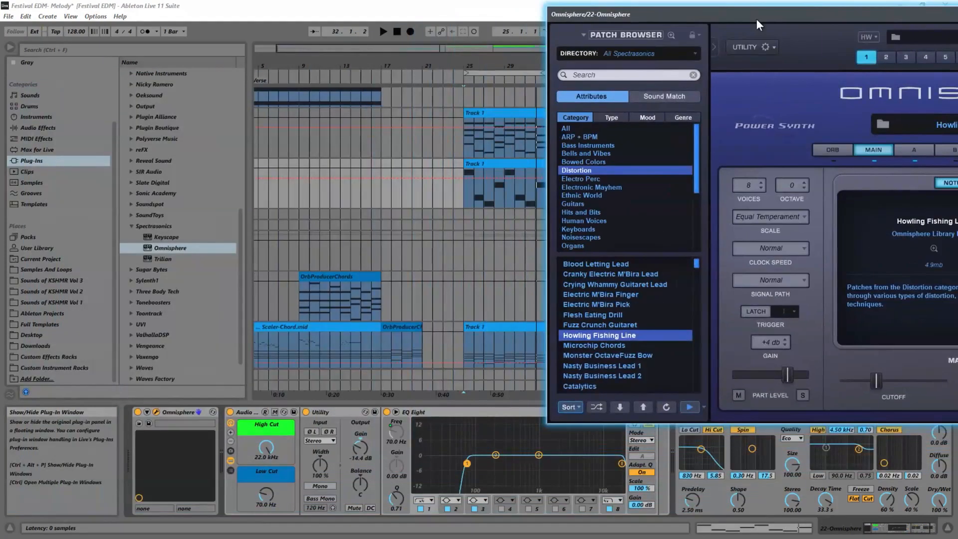
{"action": "left_click", "coordinate": [606, 326]}
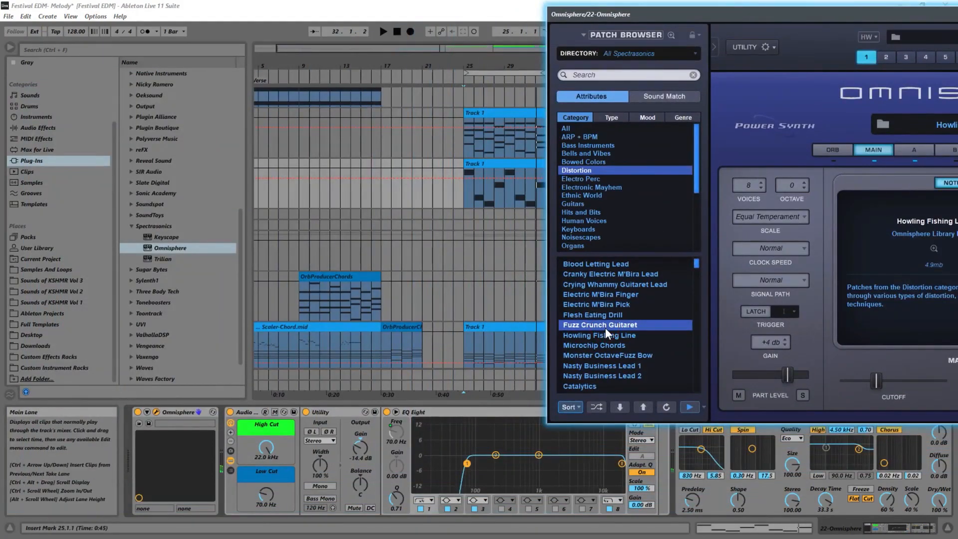
{"action": "key", "text": "space"}
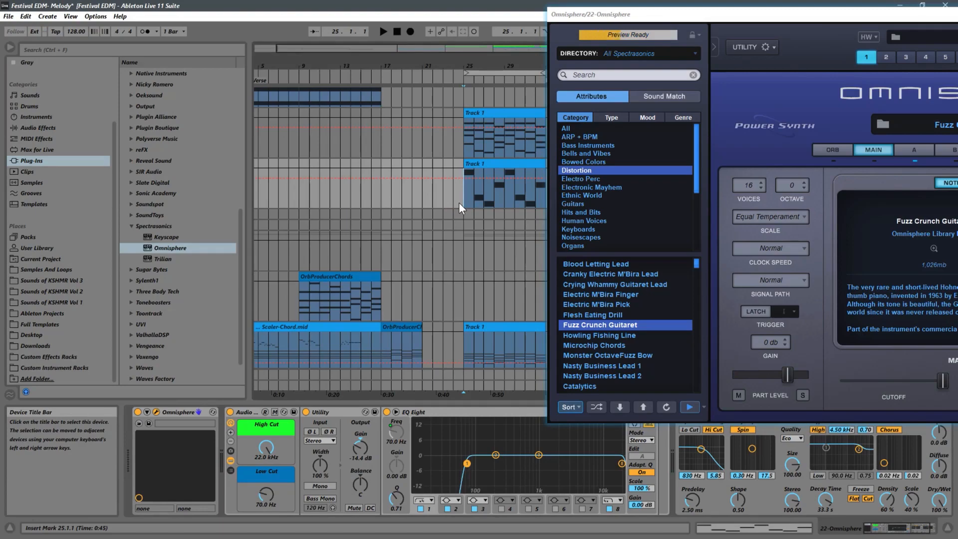
{"action": "key", "text": "space"}
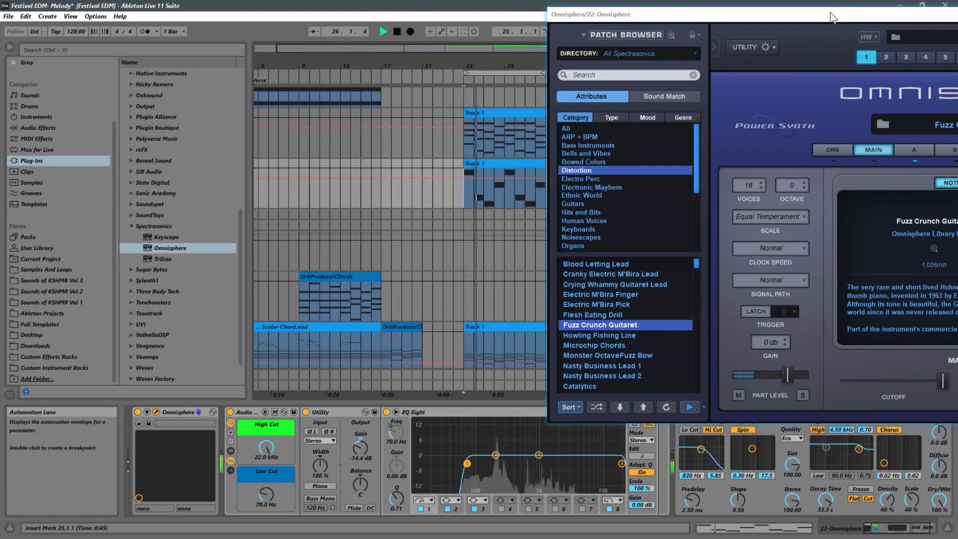
{"action": "left_click_drag", "start_coordinate": [828, 13], "coordinate": [381, 79]}
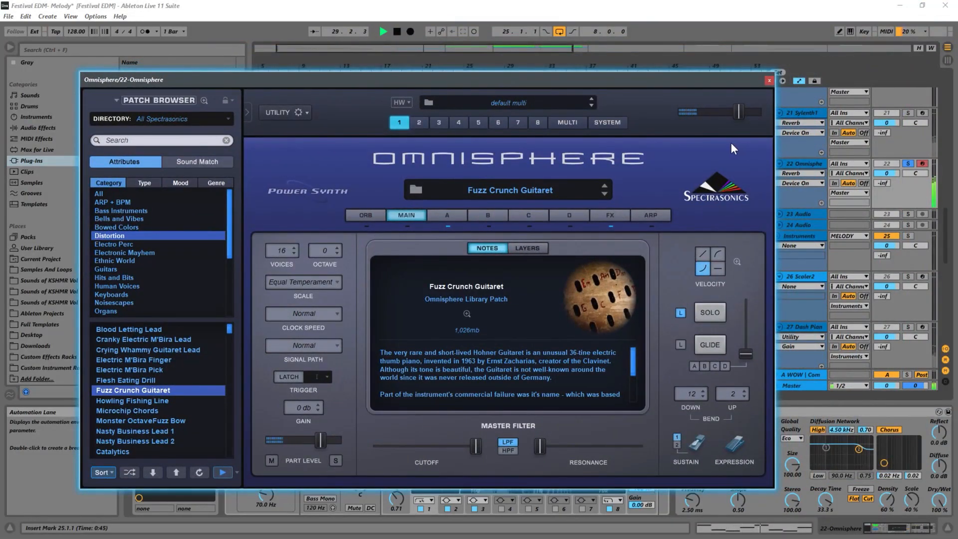
{"action": "left_click", "coordinate": [768, 81]}
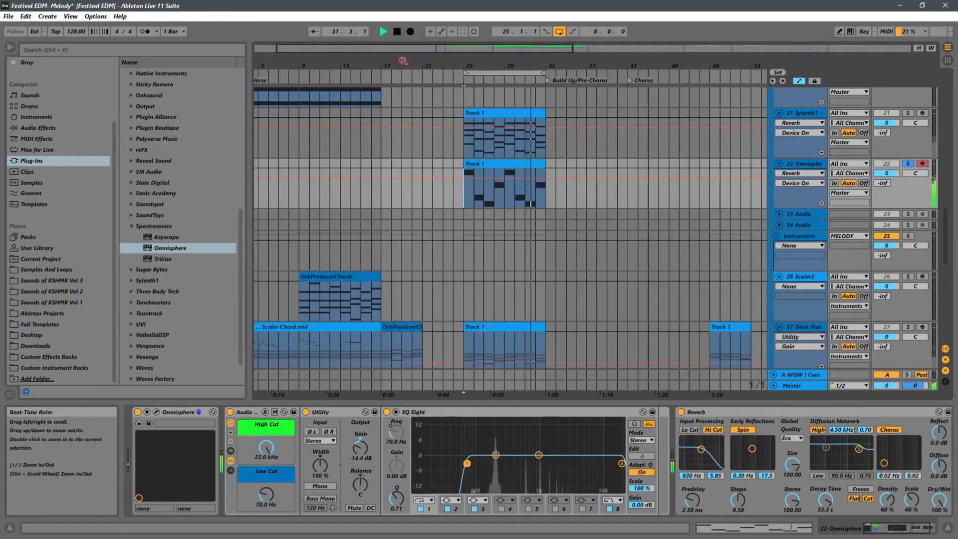
Stop playback and duplicate the Omnisphere track
{"action": "left_click_drag", "start_coordinate": [486, 60], "coordinate": [524, 60]}
{"action": "key", "text": "space"}
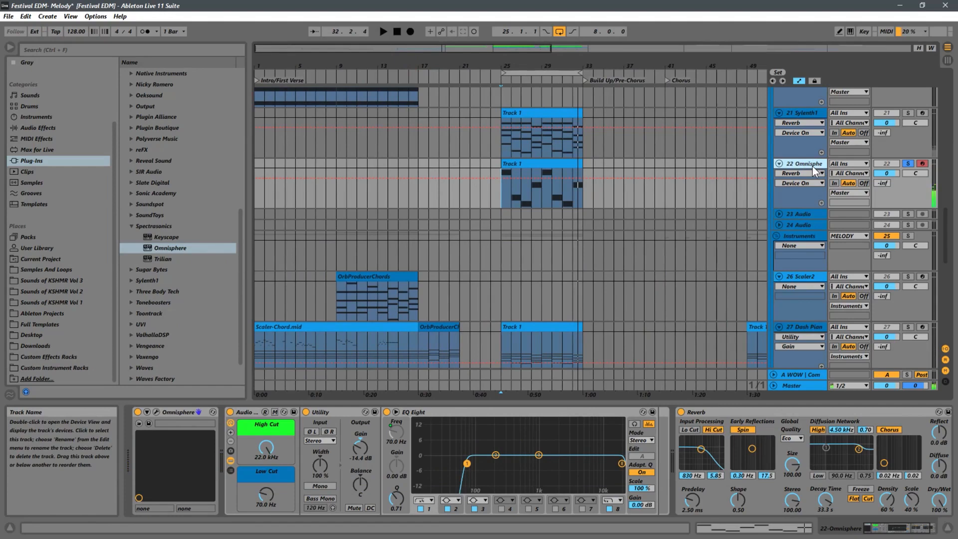
{"action": "key", "text": "ctrl+d"}
Freeze the duplicated Omnisphere track and flatten it to audio
{"action": "left_click", "coordinate": [797, 216]}
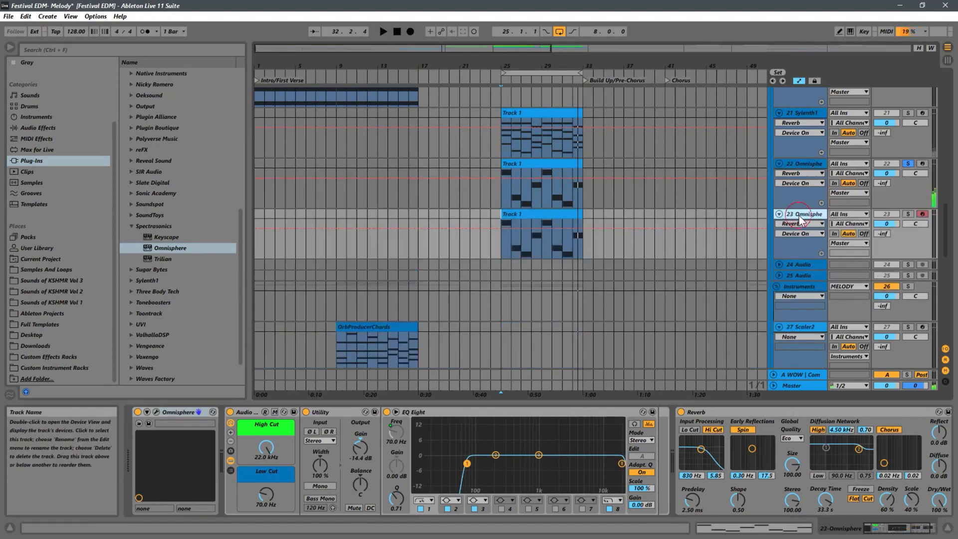
{"action": "right_click", "coordinate": [797, 215]}
{"action": "left_click", "coordinate": [816, 285]}
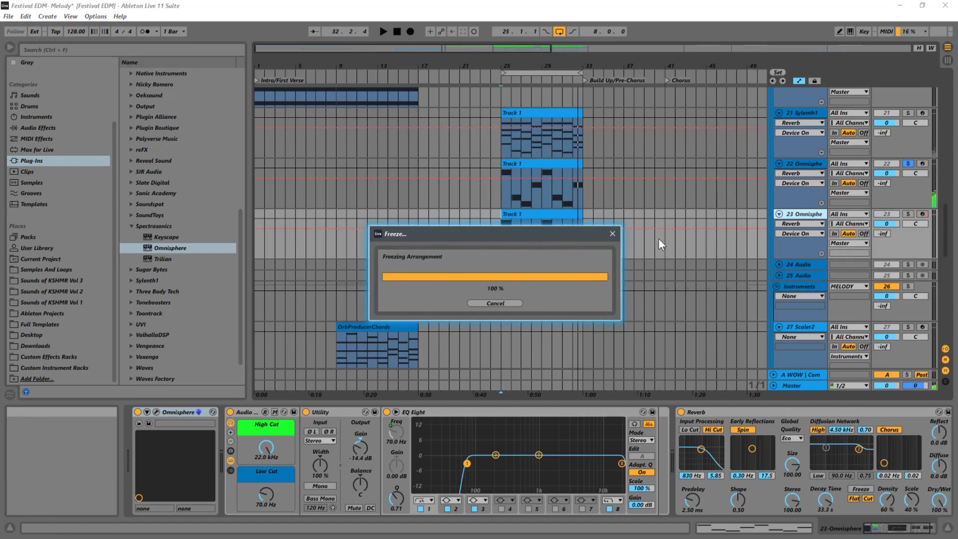
{"action": "right_click", "coordinate": [809, 217]}
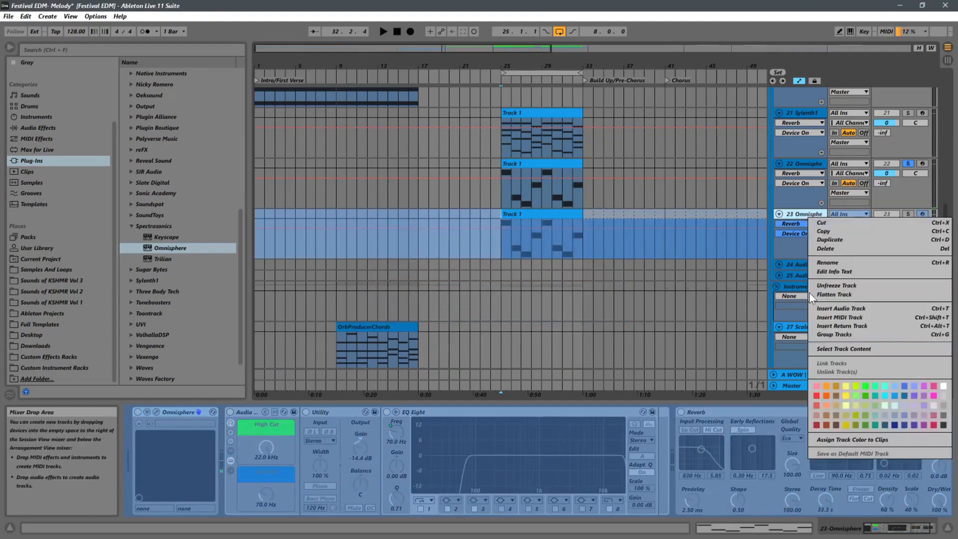
{"action": "left_click", "coordinate": [827, 295]}
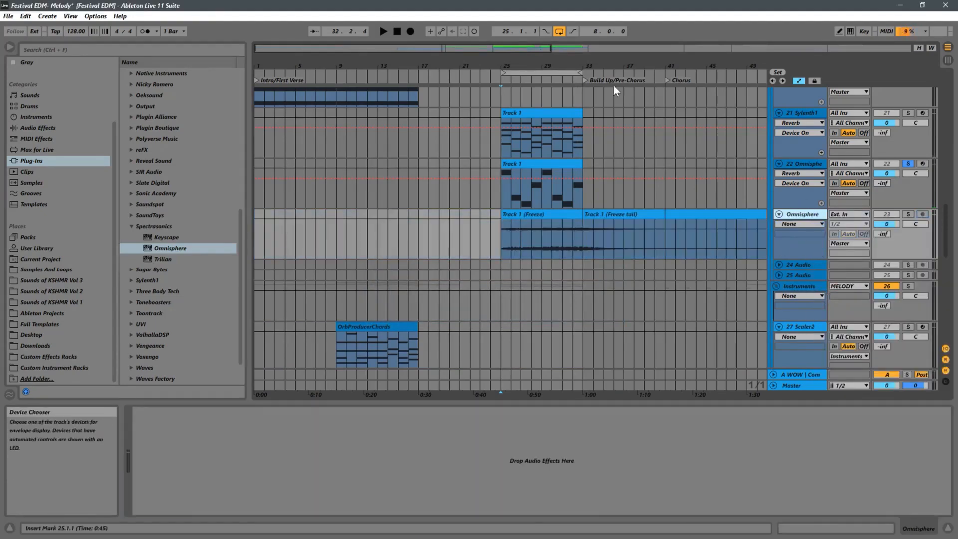
Delete the freeze tail clip from the flattened track
{"action": "left_click_drag", "start_coordinate": [652, 66], "coordinate": [529, 39]}
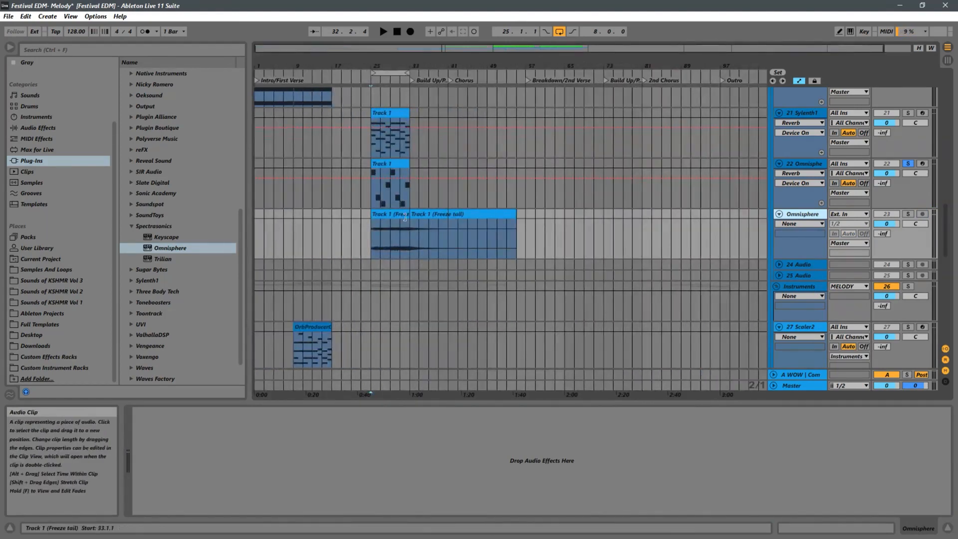
{"action": "key", "text": "Delete"}
Lengthen the frozen audio clip to about 30 bars and move it to start at bar 55
{"action": "left_click", "coordinate": [407, 216]}
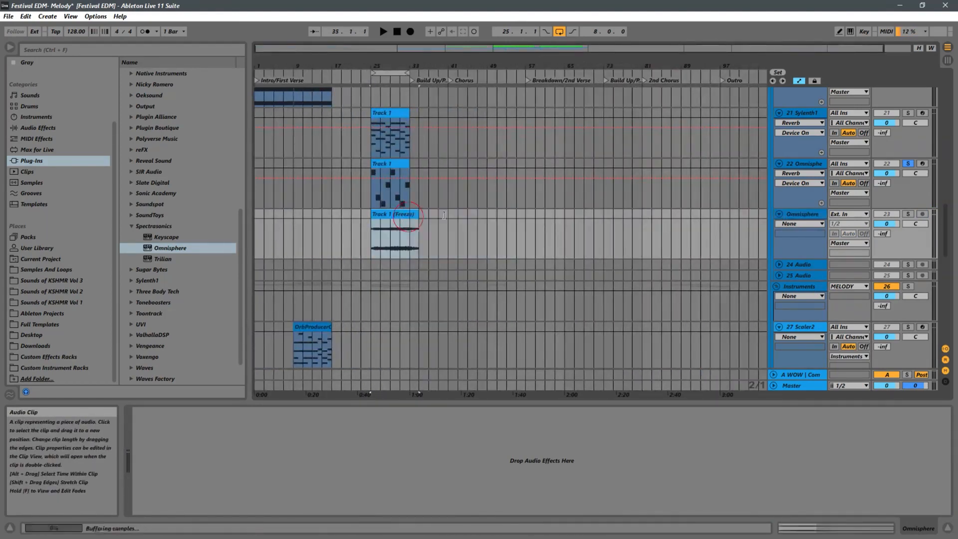
{"action": "left_click_drag", "start_coordinate": [444, 215], "coordinate": [587, 212]}
{"action": "left_click_drag", "start_coordinate": [386, 216], "coordinate": [531, 216]}
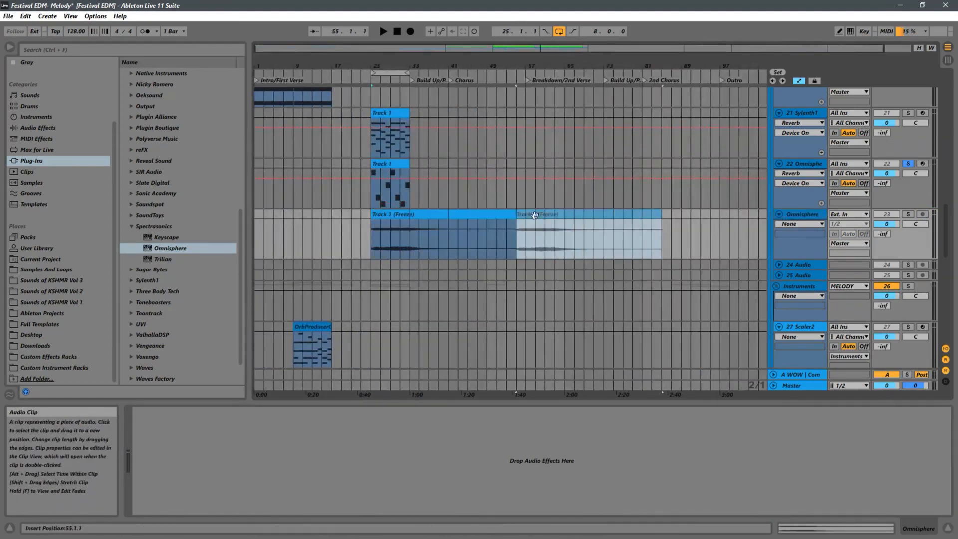
On the original Omnisphere track, audition Guitars patches and load Linguini Western, then start playback
{"action": "left_click", "coordinate": [370, 201]}
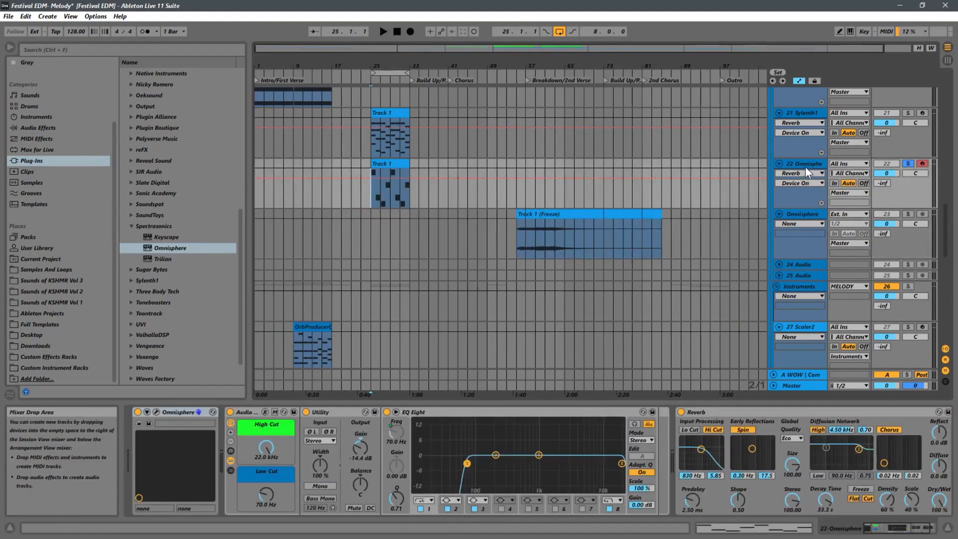
{"action": "left_click", "coordinate": [156, 411]}
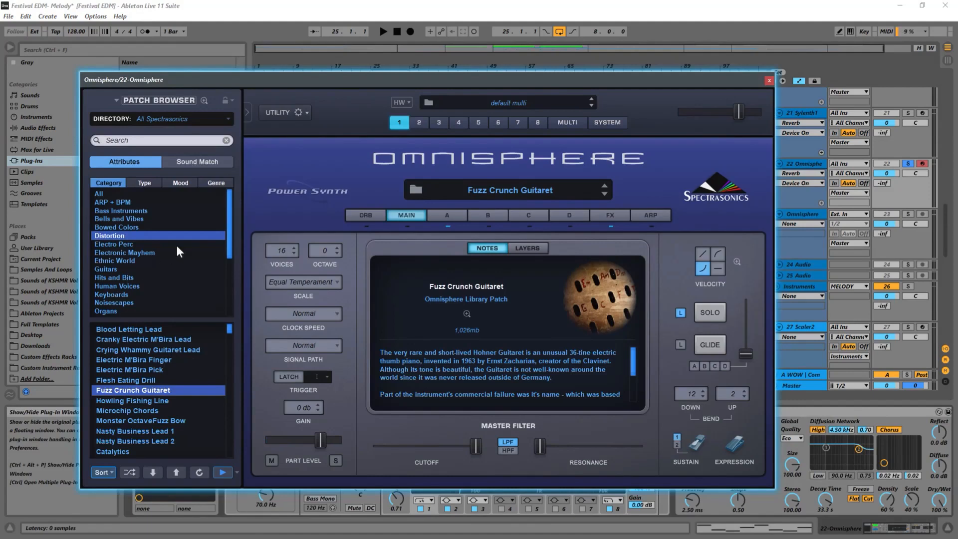
{"action": "left_click_drag", "start_coordinate": [232, 217], "coordinate": [237, 233]}
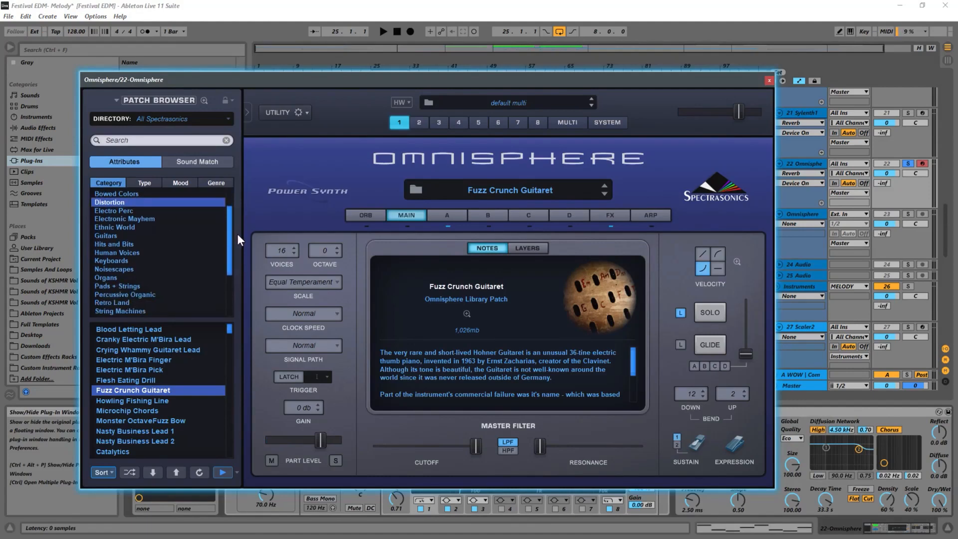
{"action": "left_click", "coordinate": [121, 236]}
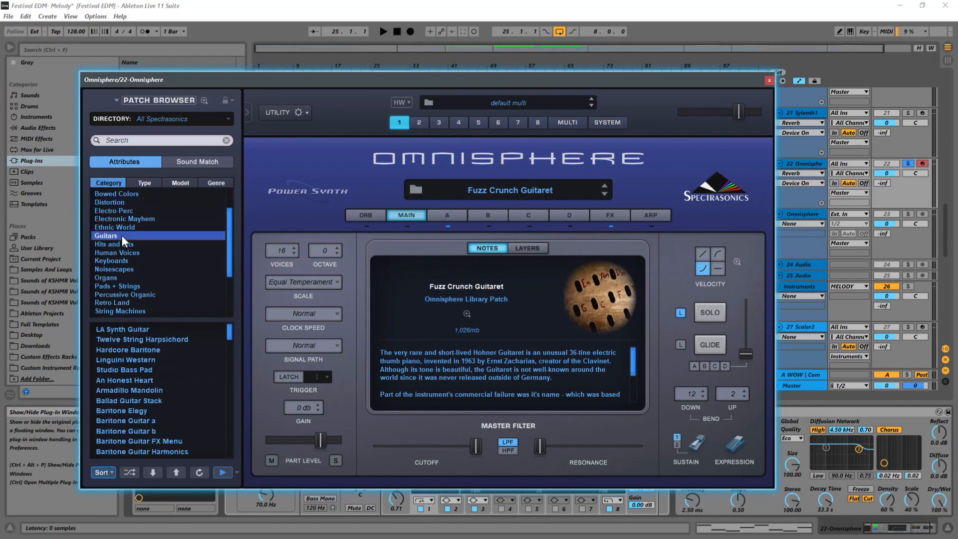
{"action": "left_click", "coordinate": [120, 370]}
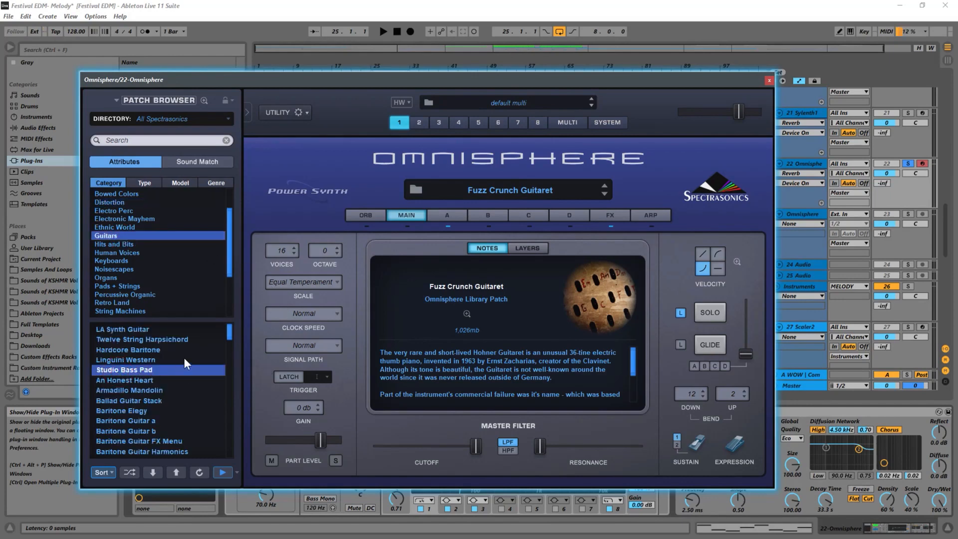
{"action": "left_click", "coordinate": [144, 360]}
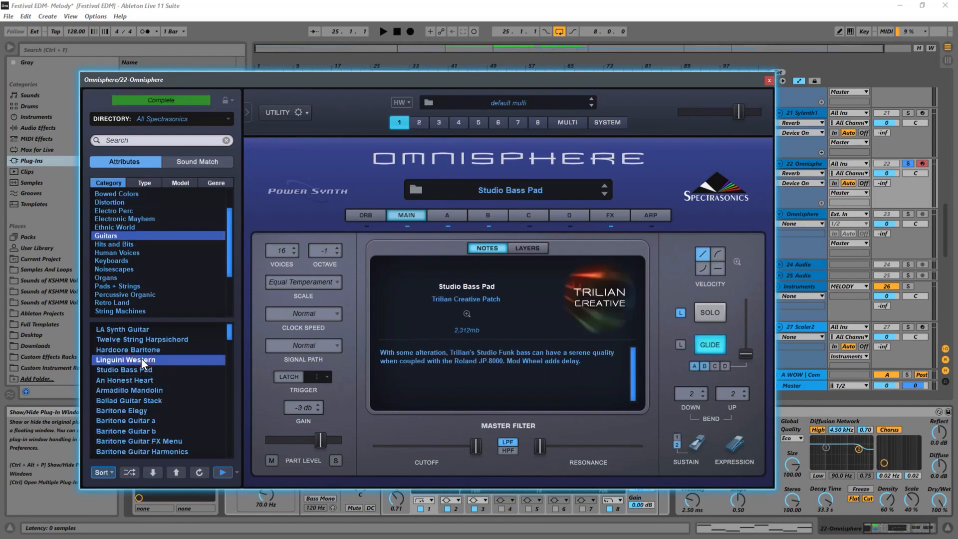
{"action": "key", "text": "space"}
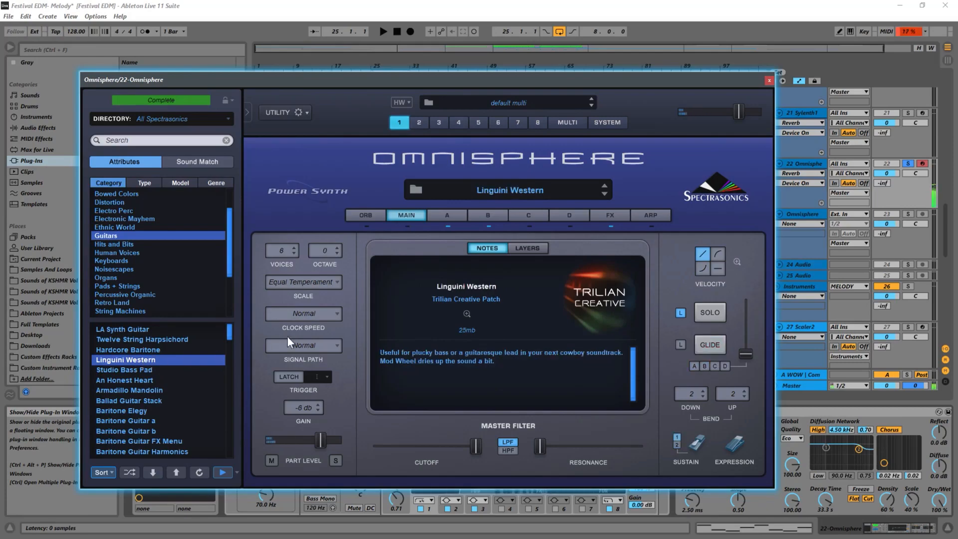
Open the Omnisphere track's MIDI clip and transpose all its notes up one octave
{"action": "left_click_drag", "start_coordinate": [624, 82], "coordinate": [656, 289]}
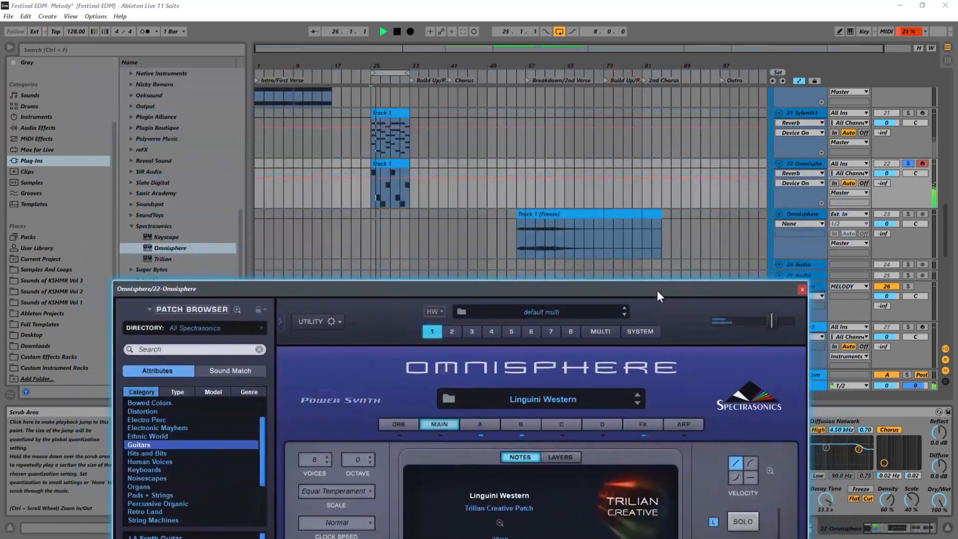
{"action": "left_click", "coordinate": [364, 193]}
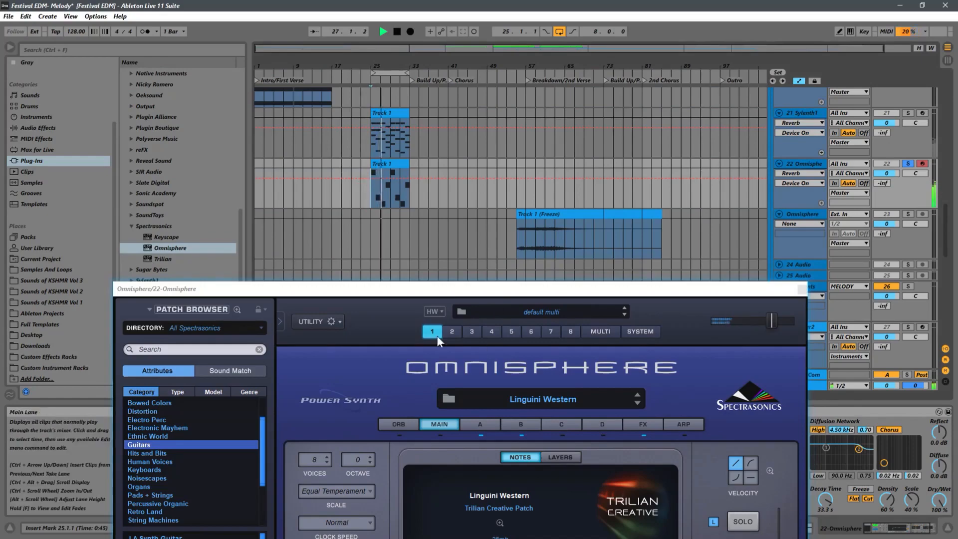
{"action": "left_click", "coordinate": [390, 161]}
{"action": "double_click", "coordinate": [386, 162]}
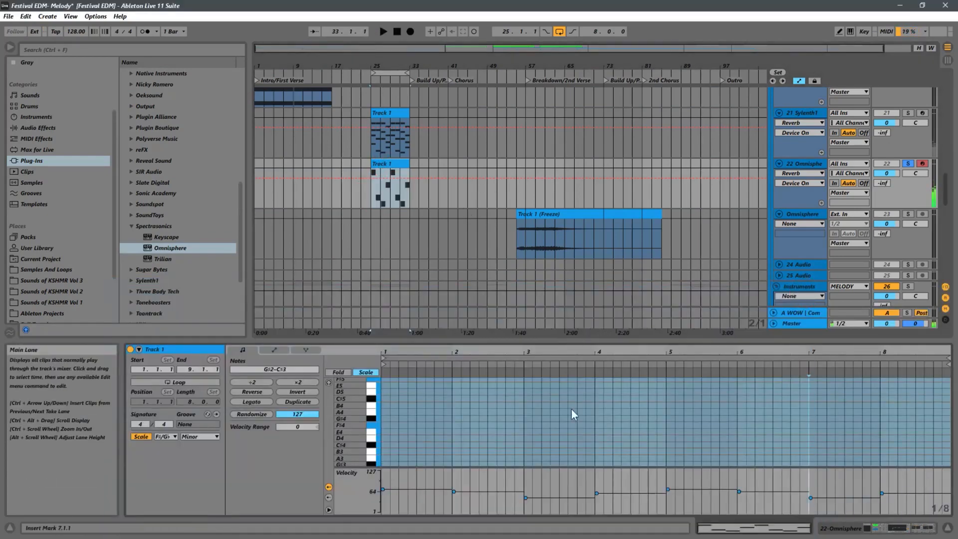
{"action": "scroll", "coordinate": [570, 409], "scroll_direction": "down", "scroll_amount": 5}
{"action": "key", "text": "ctrl+a"}
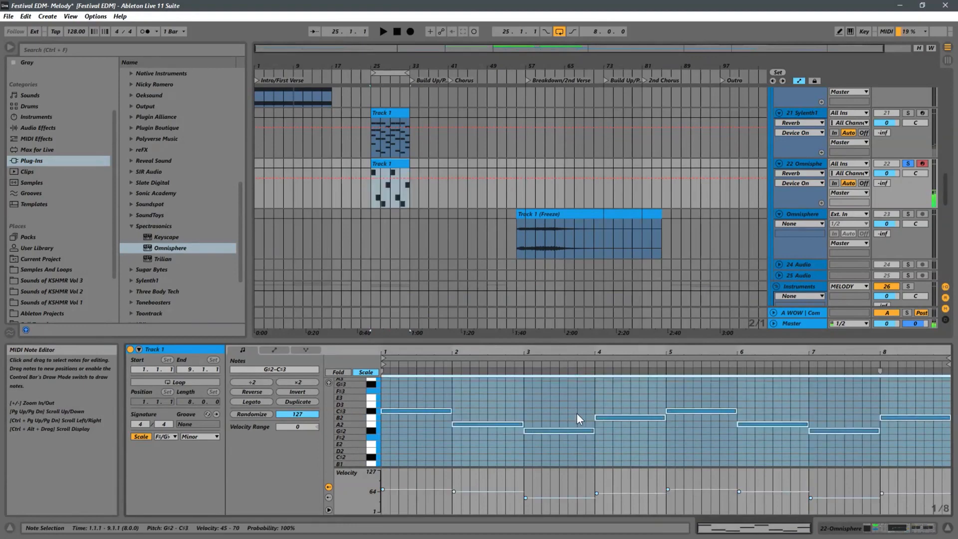
{"action": "key", "text": "shift+Up"}
Restart playback and unsolo the Omnisphere track
{"action": "key", "text": "space"}
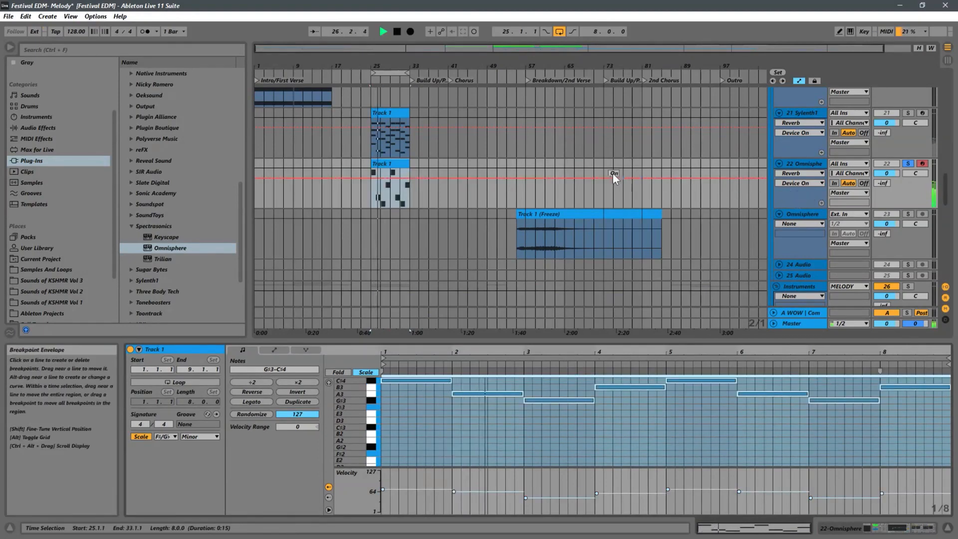
{"action": "left_click", "coordinate": [908, 164]}
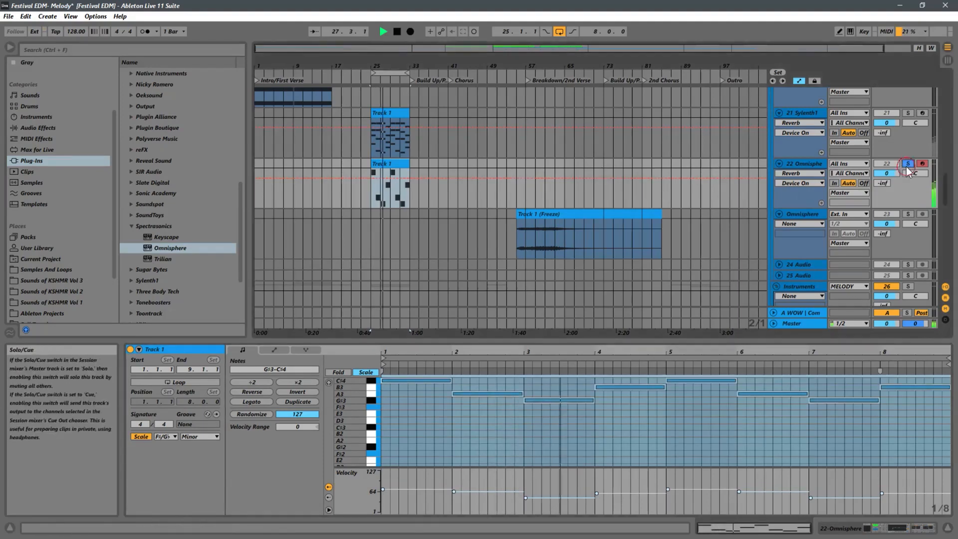
Move the frozen audio clip so it starts at bar 17
{"action": "left_click", "coordinate": [569, 214]}
{"action": "left_click_drag", "start_coordinate": [383, 66], "coordinate": [445, 86]}
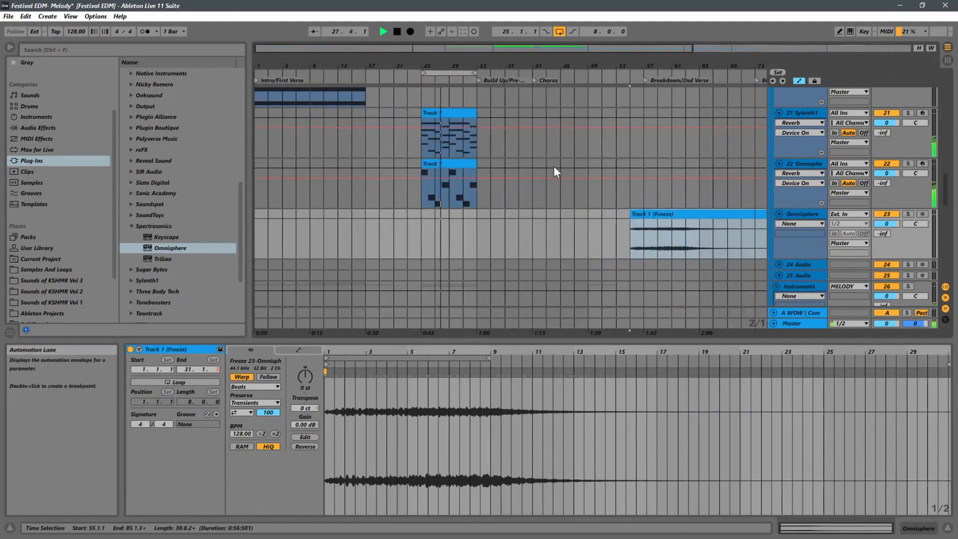
{"action": "left_click", "coordinate": [813, 164]}
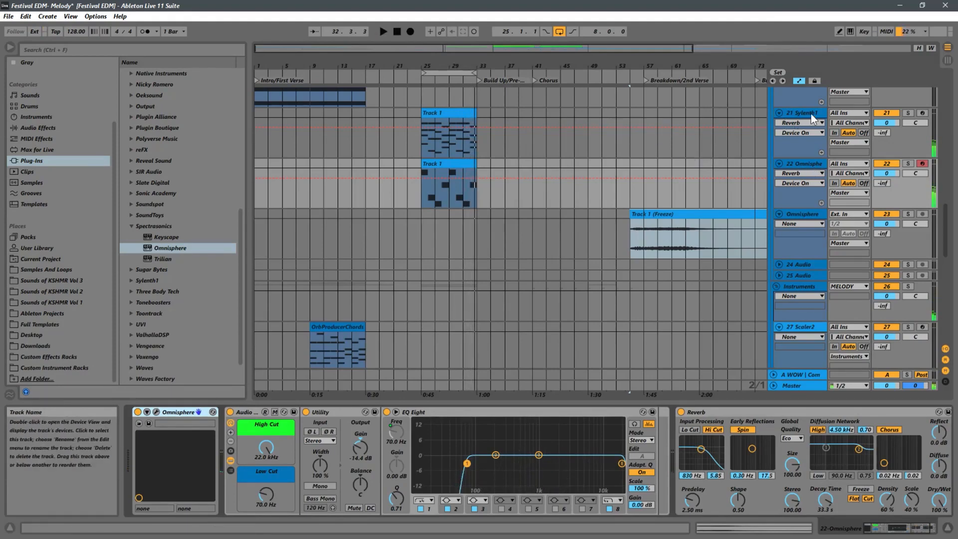
{"action": "left_click_drag", "start_coordinate": [648, 215], "coordinate": [384, 216]}
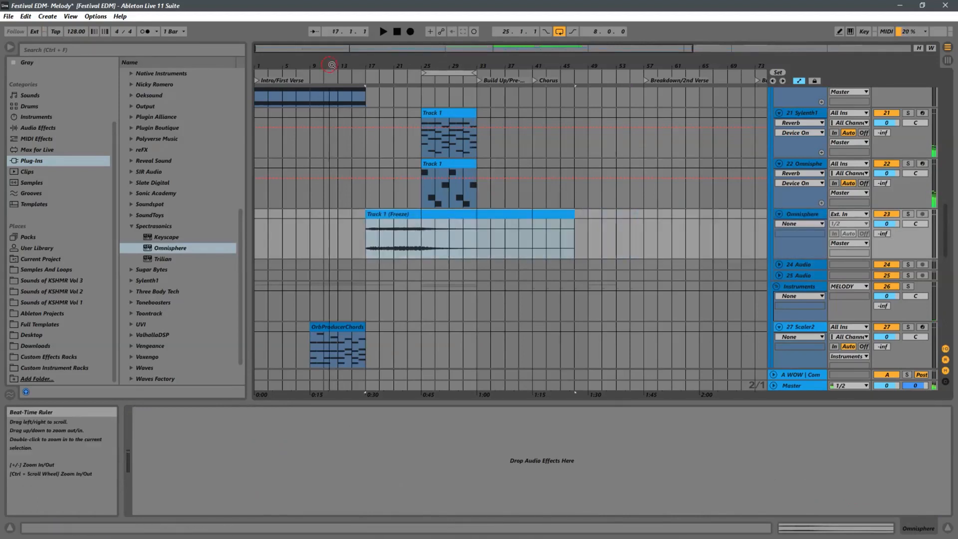
Move the frozen audio clip earlier, to about bar 7, and start playback
{"action": "left_click_drag", "start_coordinate": [331, 64], "coordinate": [447, 62]}
{"action": "left_click_drag", "start_coordinate": [381, 220], "coordinate": [314, 219]}
{"action": "key", "text": "space"}
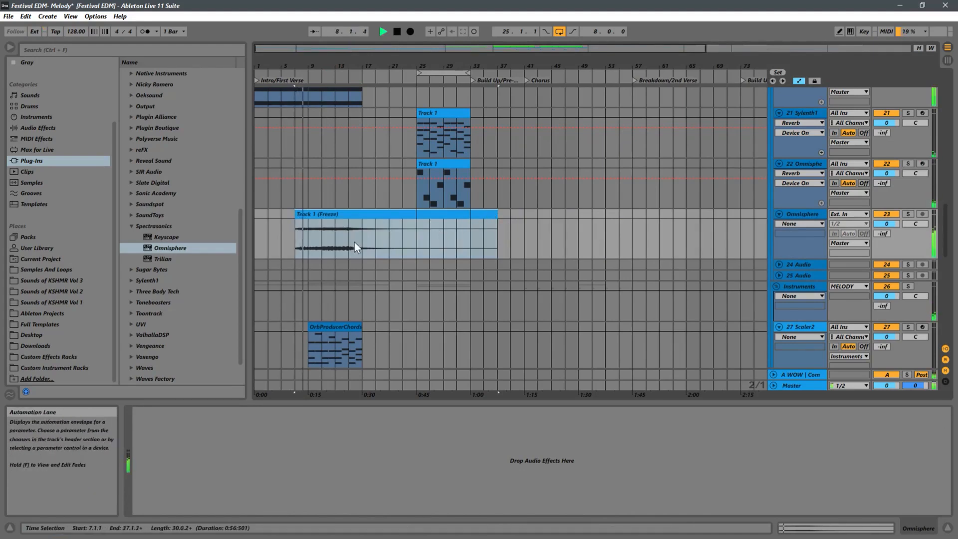
Play the arrangement from bar 9 to hear the layered melody
{"action": "scroll", "coordinate": [357, 240], "scroll_direction": "up", "scroll_amount": 5}
{"action": "scroll", "coordinate": [359, 238], "scroll_direction": "up", "scroll_amount": 3}
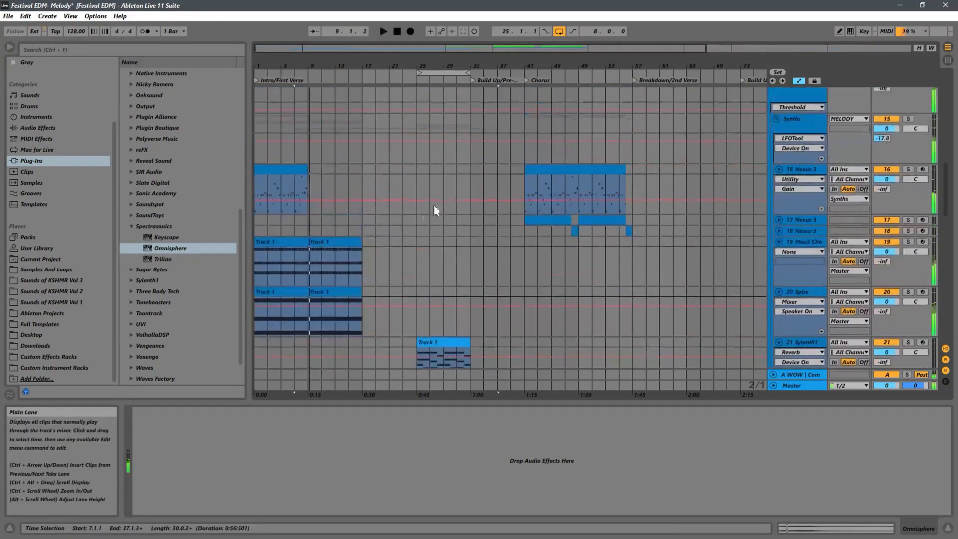
{"action": "scroll", "coordinate": [458, 195], "scroll_direction": "down", "scroll_amount": 2}
{"action": "scroll", "coordinate": [458, 193], "scroll_direction": "down", "scroll_amount": 2}
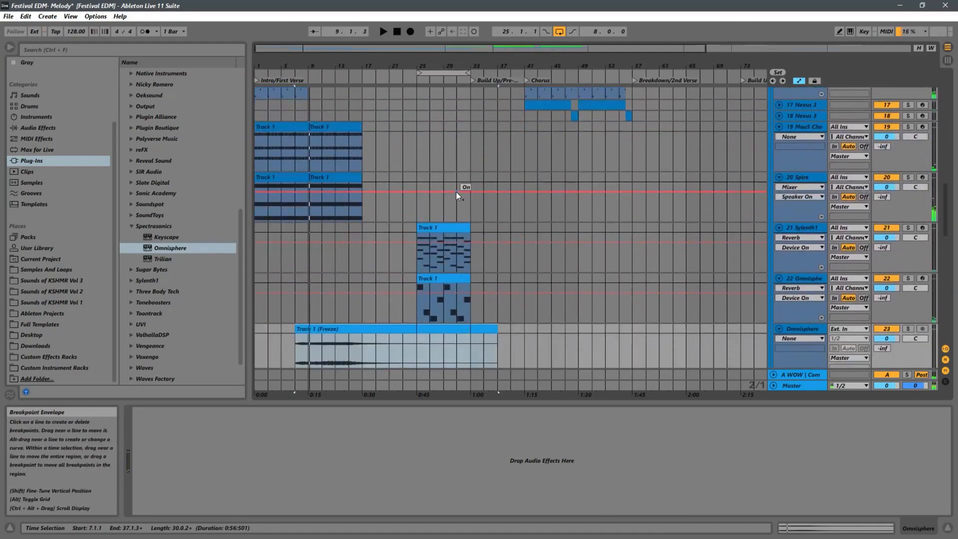
{"action": "scroll", "coordinate": [408, 128], "scroll_direction": "up", "scroll_amount": 2}
{"action": "left_click", "coordinate": [282, 123]}
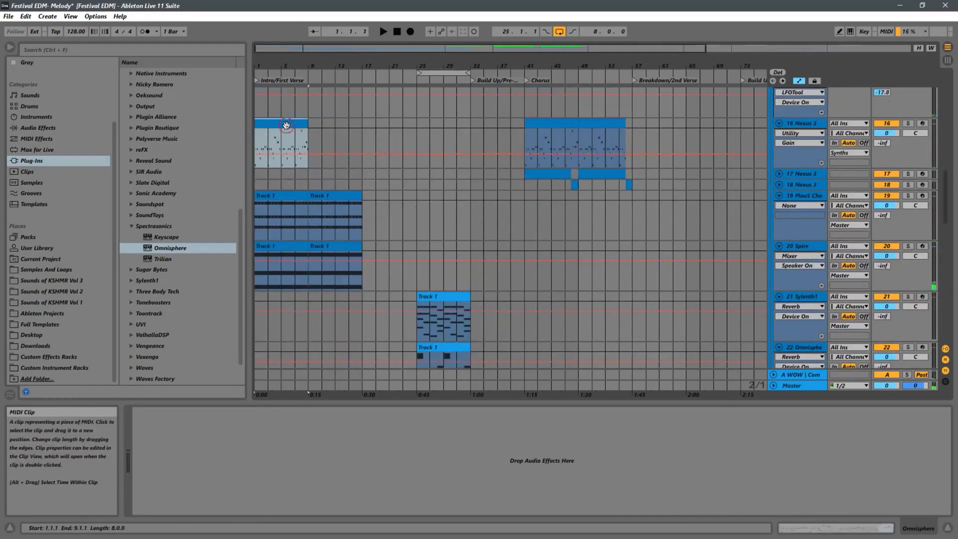
{"action": "scroll", "coordinate": [387, 172], "scroll_direction": "down", "scroll_amount": 3}
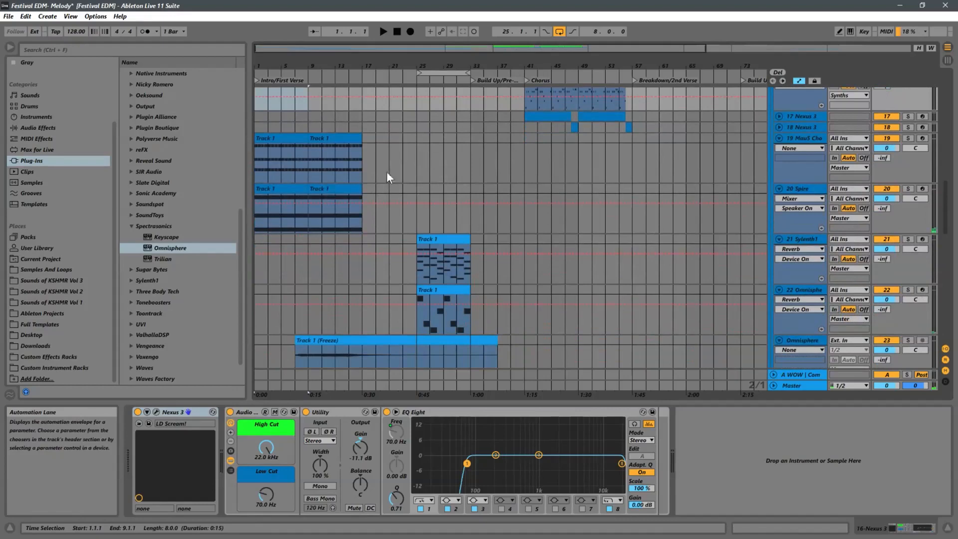
{"action": "left_click", "coordinate": [310, 228]}
{"action": "key", "text": "space"}
Move the frozen audio clip to start at bar 9 and shorten it to end at bar 25
{"action": "scroll", "coordinate": [331, 227], "scroll_direction": "down", "scroll_amount": 2}
{"action": "scroll", "coordinate": [332, 229], "scroll_direction": "down", "scroll_amount": 1}
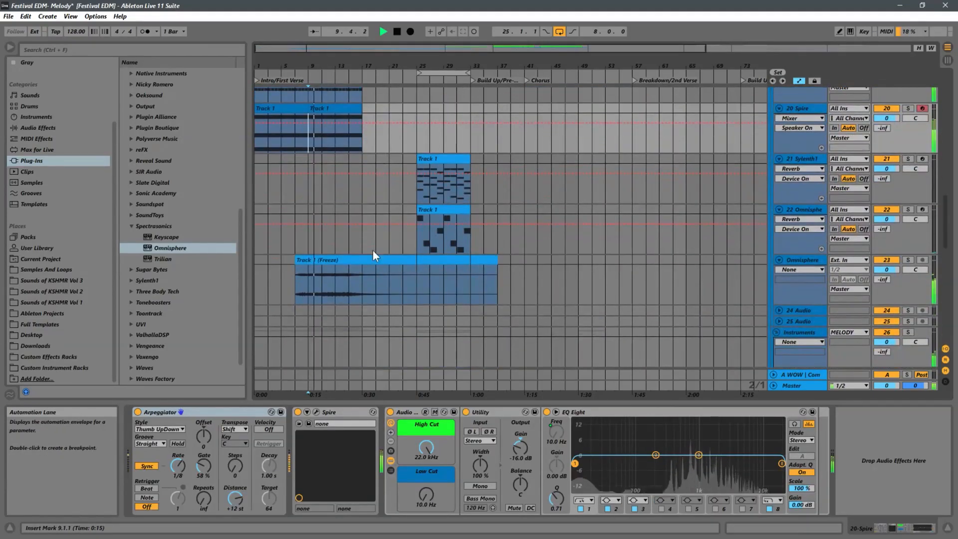
{"action": "left_click", "coordinate": [359, 263]}
{"action": "left_click_drag", "start_coordinate": [352, 266], "coordinate": [369, 263]}
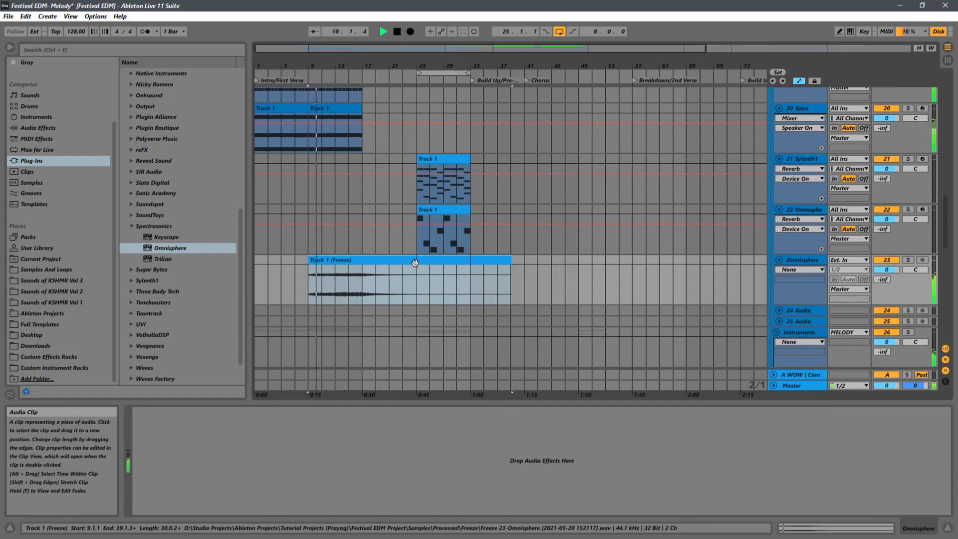
{"action": "left_click", "coordinate": [509, 263]}
{"action": "left_click_drag", "start_coordinate": [509, 263], "coordinate": [417, 264]}
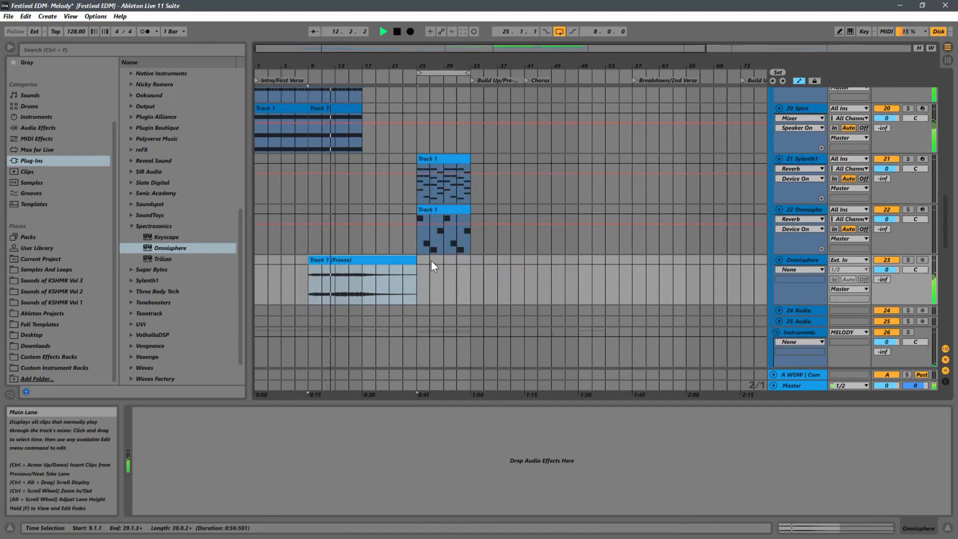
Stop playback and move the Scaler-Chord.mid clip on the Dash Piano track to bar 99
{"action": "scroll", "coordinate": [431, 261], "scroll_direction": "down", "scroll_amount": 2}
{"action": "scroll", "coordinate": [399, 250], "scroll_direction": "up", "scroll_amount": 2}
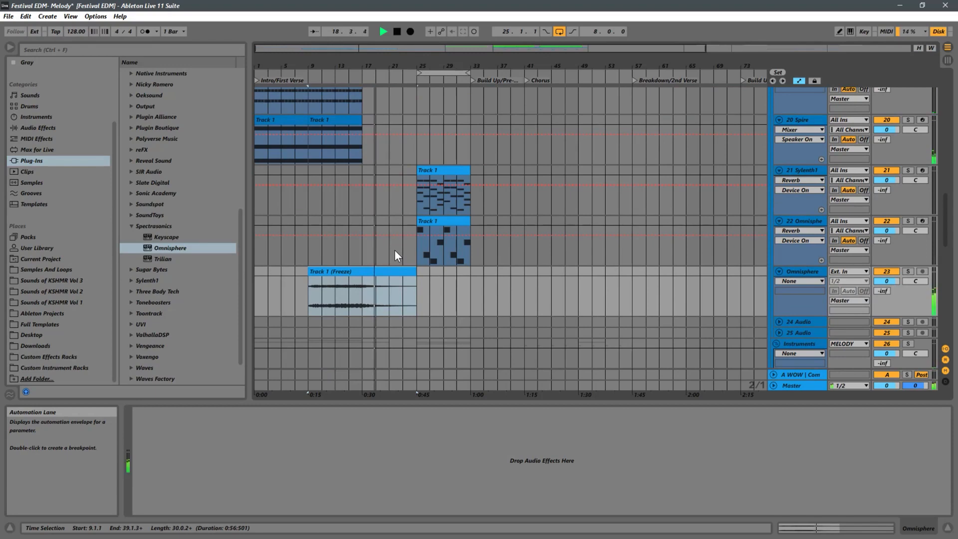
{"action": "key", "text": "space"}
{"action": "scroll", "coordinate": [474, 254], "scroll_direction": "down", "scroll_amount": 5}
{"action": "scroll", "coordinate": [473, 254], "scroll_direction": "down", "scroll_amount": 2}
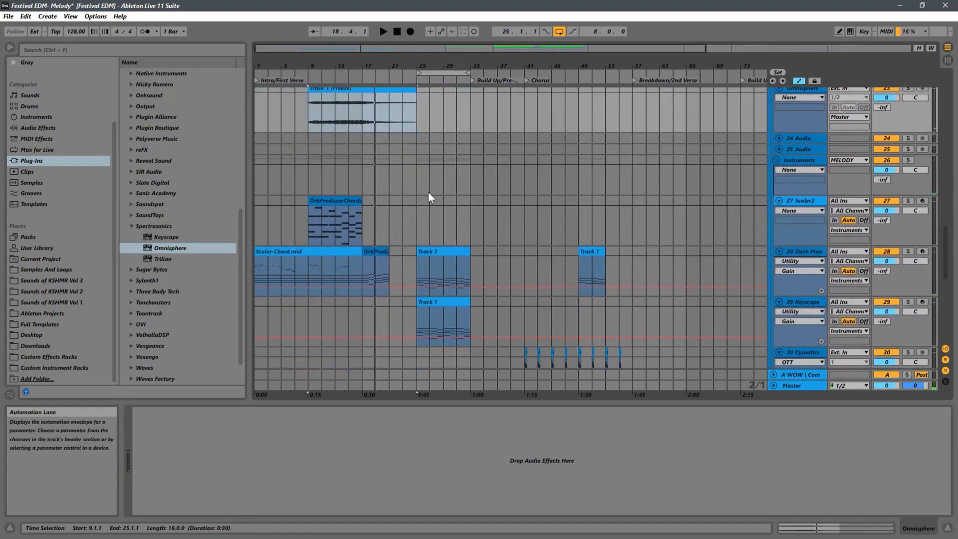
{"action": "left_click_drag", "start_coordinate": [368, 65], "coordinate": [389, 58]}
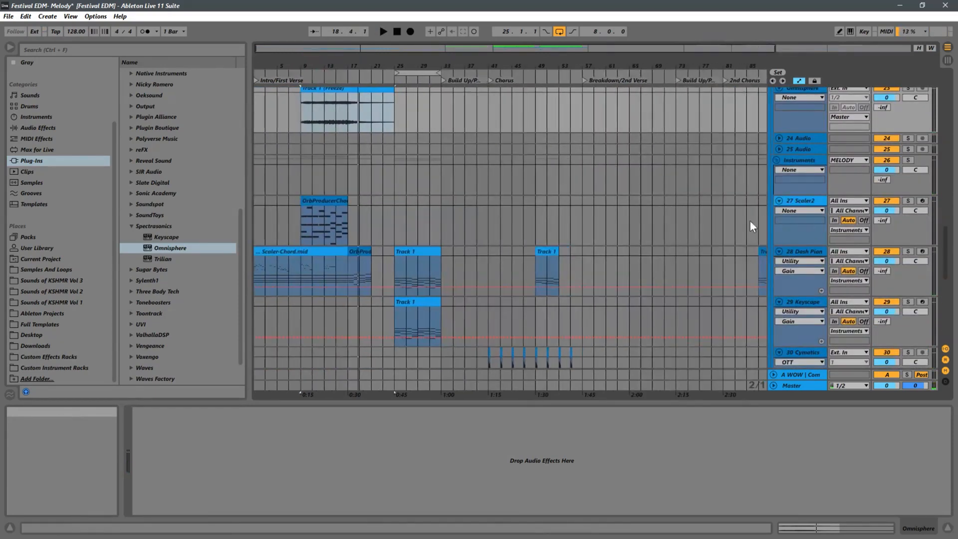
{"action": "left_click_drag", "start_coordinate": [598, 64], "coordinate": [590, 10]}
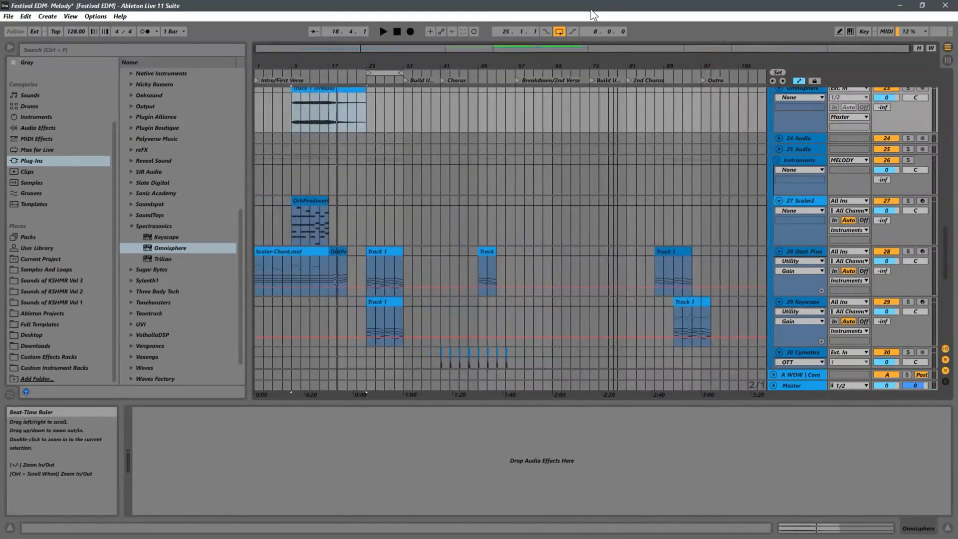
{"action": "scroll", "coordinate": [359, 225], "scroll_direction": "down", "scroll_amount": 1}
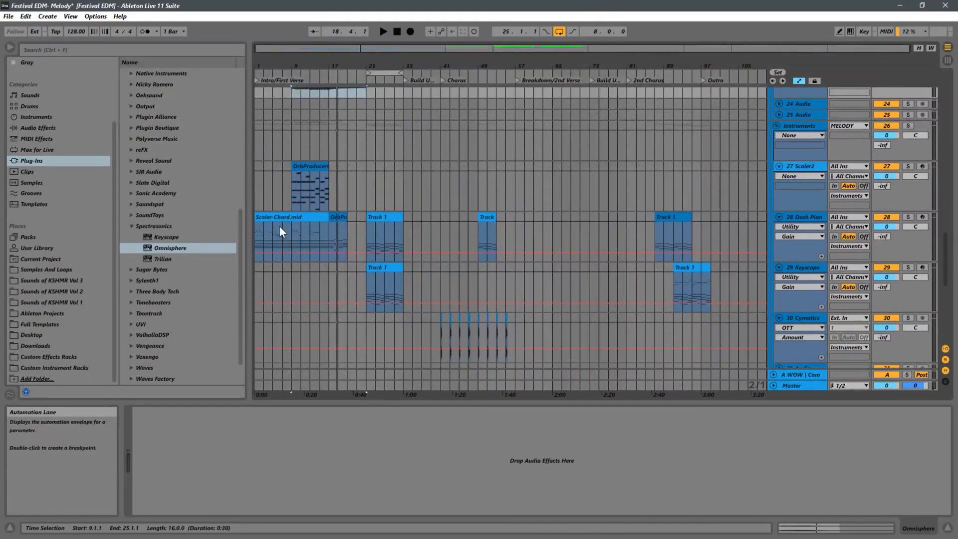
{"action": "left_click_drag", "start_coordinate": [279, 225], "coordinate": [735, 226]}
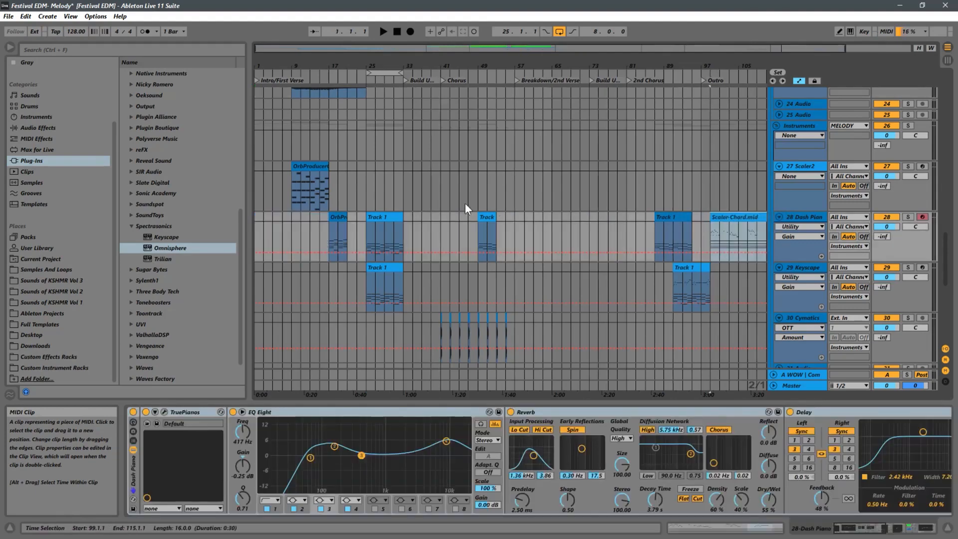
Move the OrbProducerChords clip on the Scaler2 track to bar 103
{"action": "left_click_drag", "start_coordinate": [305, 165], "coordinate": [743, 164]}
{"action": "left_click_drag", "start_coordinate": [643, 66], "coordinate": [640, 59]}
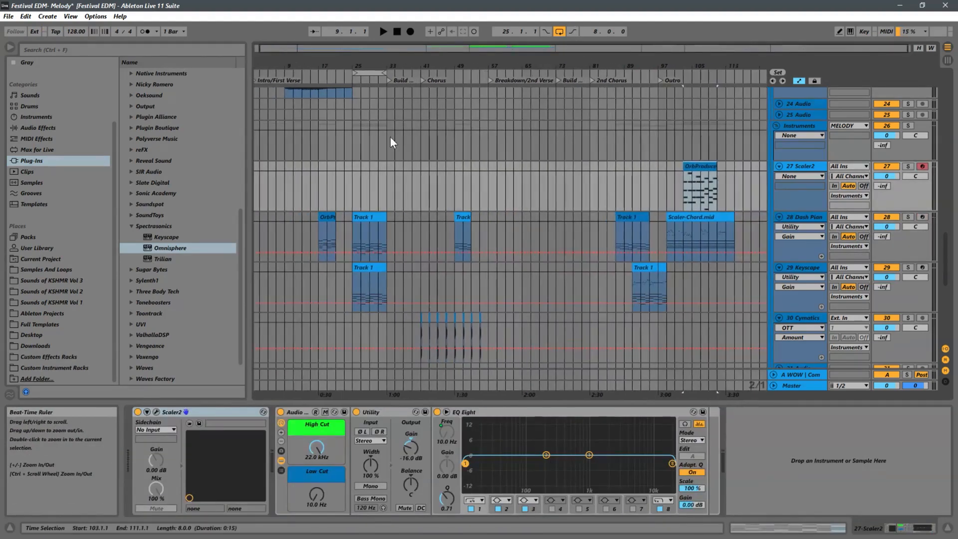
{"action": "scroll", "coordinate": [481, 199], "scroll_direction": "down", "scroll_amount": 2}
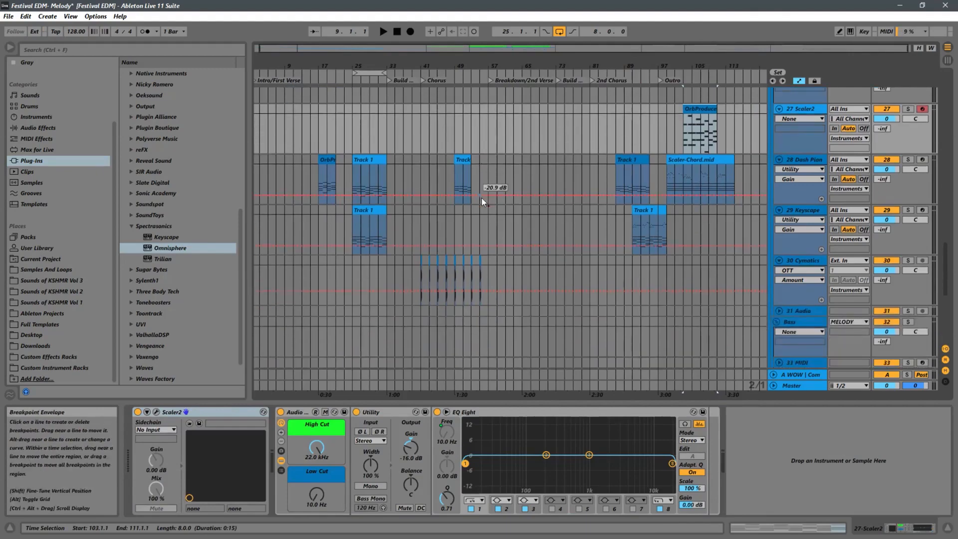
{"action": "scroll", "coordinate": [480, 198], "scroll_direction": "up", "scroll_amount": 5}
{"action": "scroll", "coordinate": [481, 198], "scroll_direction": "down", "scroll_amount": 1}
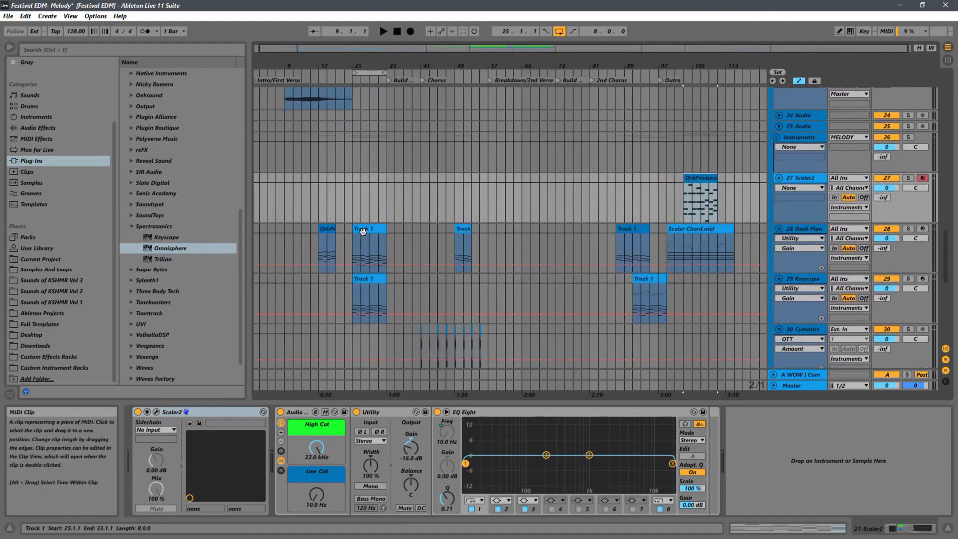
Deactivate the moved chord clips and the later Track 1 clips on the Dash Piano and Keyscape tracks
{"action": "left_click", "coordinate": [690, 229]}
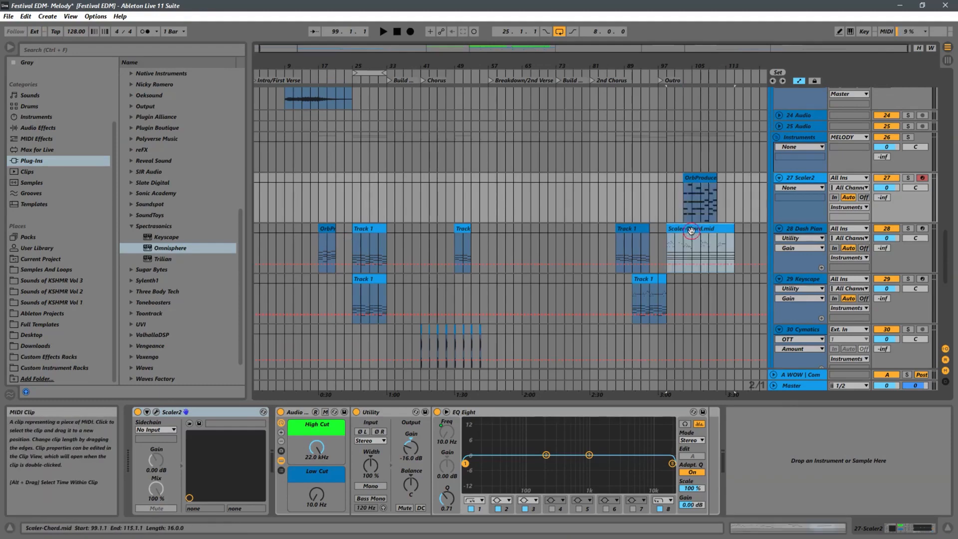
{"action": "key", "text": "0"}
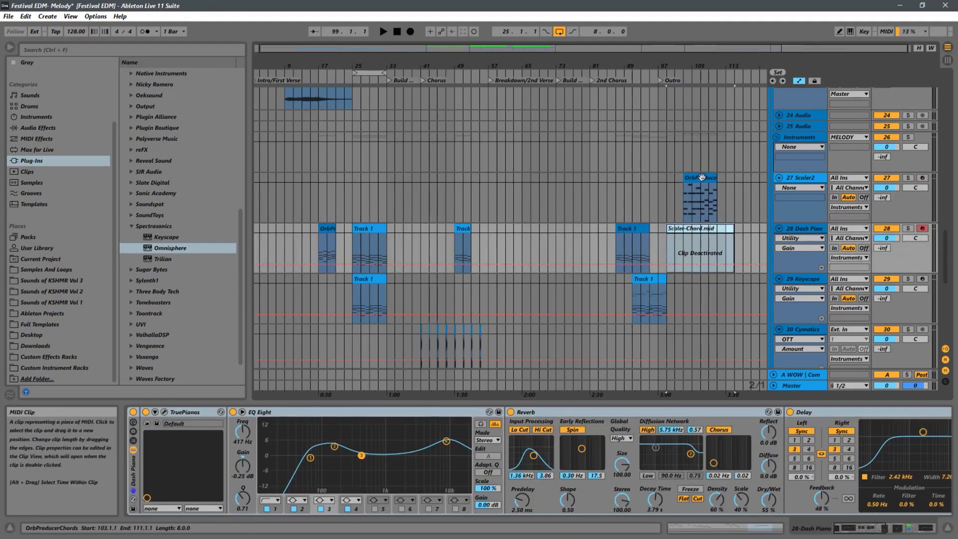
{"action": "left_click", "coordinate": [700, 197]}
{"action": "key", "text": "0"}
{"action": "left_click", "coordinate": [640, 241]}
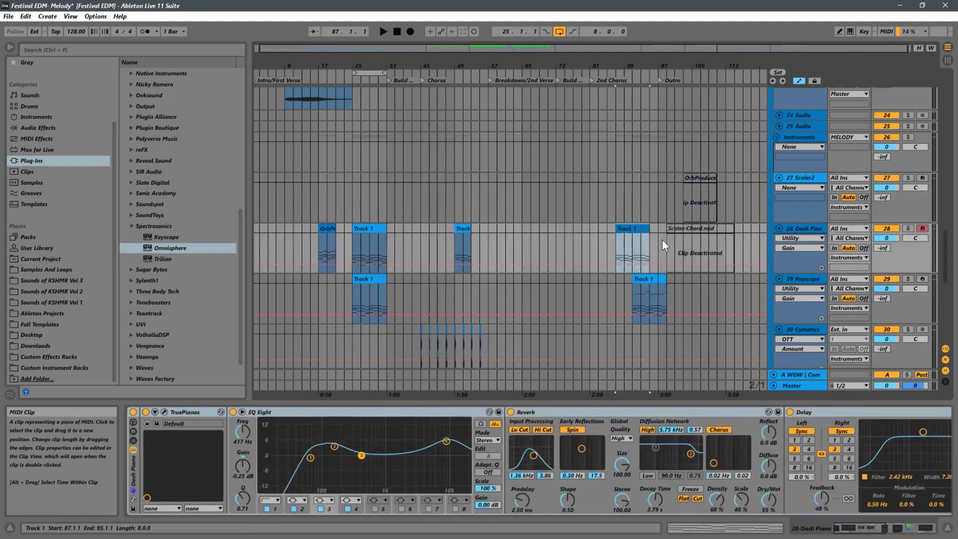
{"action": "key", "text": "0"}
{"action": "left_click", "coordinate": [644, 280]}
{"action": "key", "text": "0"}
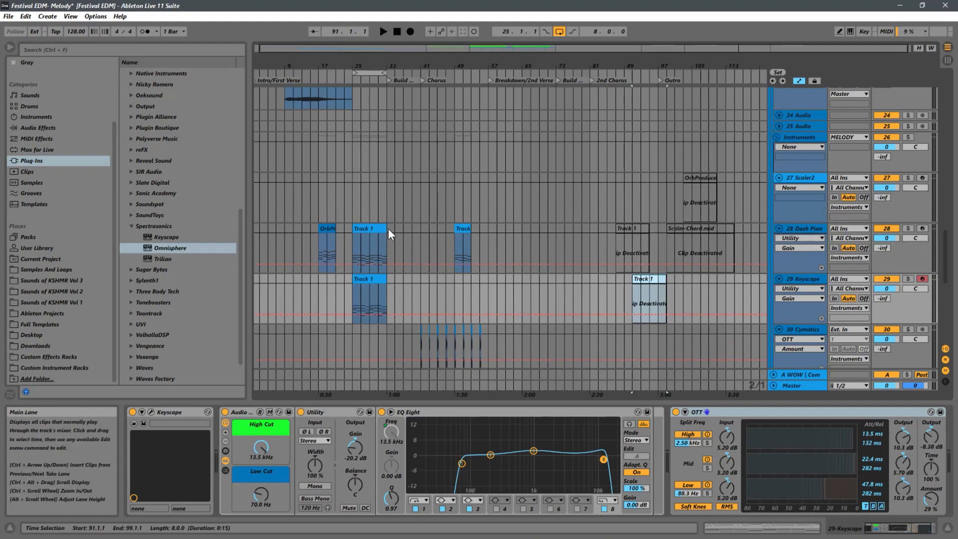
{"action": "scroll", "coordinate": [399, 227], "scroll_direction": "down", "scroll_amount": 2}
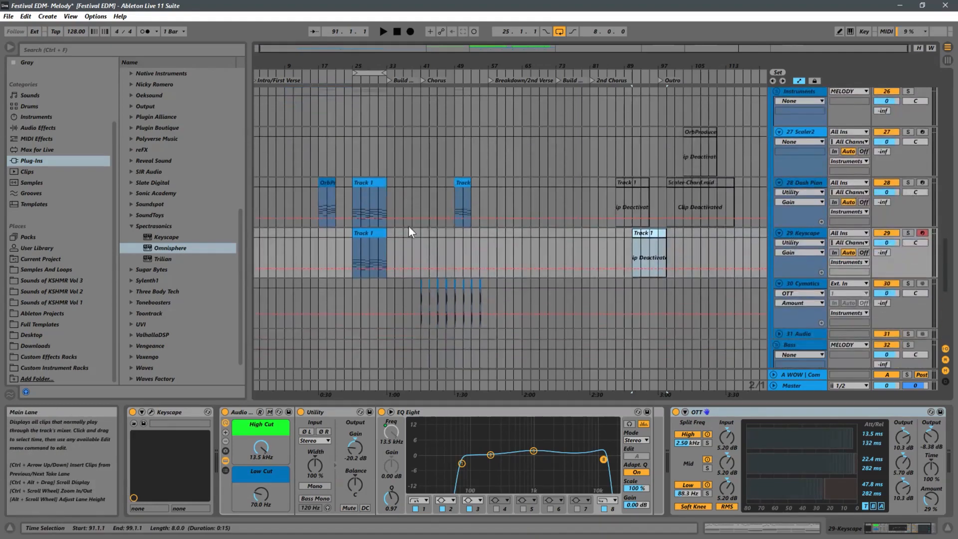
{"action": "left_click", "coordinate": [460, 189]}
{"action": "key", "text": "0"}
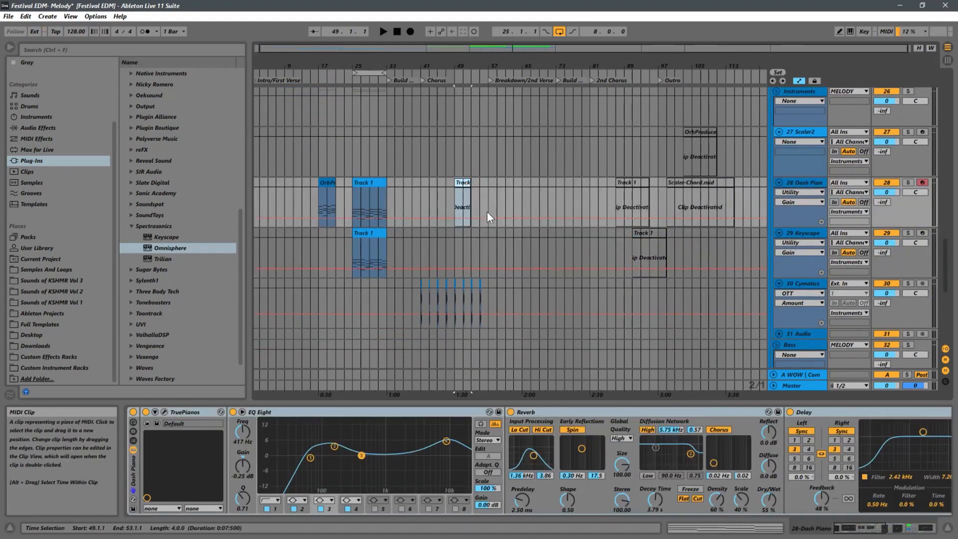
Move the short OrbProducer clip on the Dash Piano track to about bar 79
{"action": "left_click", "coordinate": [318, 175]}
{"action": "key", "text": "shift+Tab"}
{"action": "left_click_drag", "start_coordinate": [330, 182], "coordinate": [593, 183]}
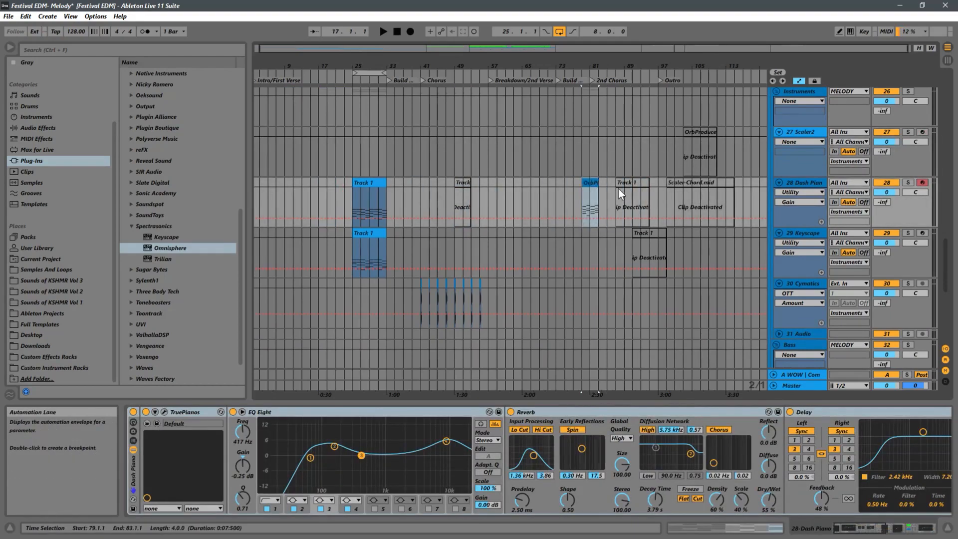
Play the arrangement from the start and listen to the melody layers
{"action": "left_click", "coordinate": [261, 199]}
{"action": "key", "text": "space"}
{"action": "scroll", "coordinate": [307, 199], "scroll_direction": "up", "scroll_amount": 5}
{"action": "scroll", "coordinate": [335, 197], "scroll_direction": "up", "scroll_amount": 3}
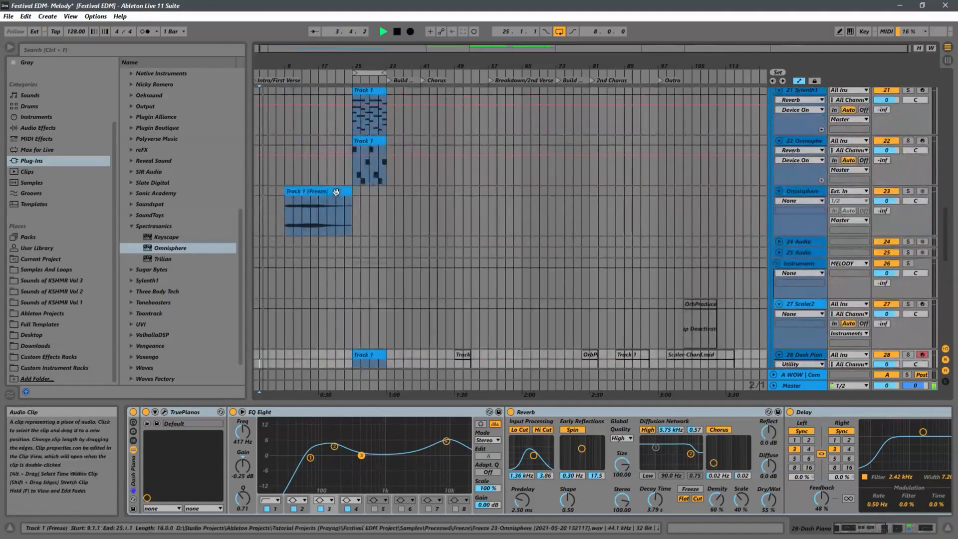
{"action": "left_click", "coordinate": [289, 212]}
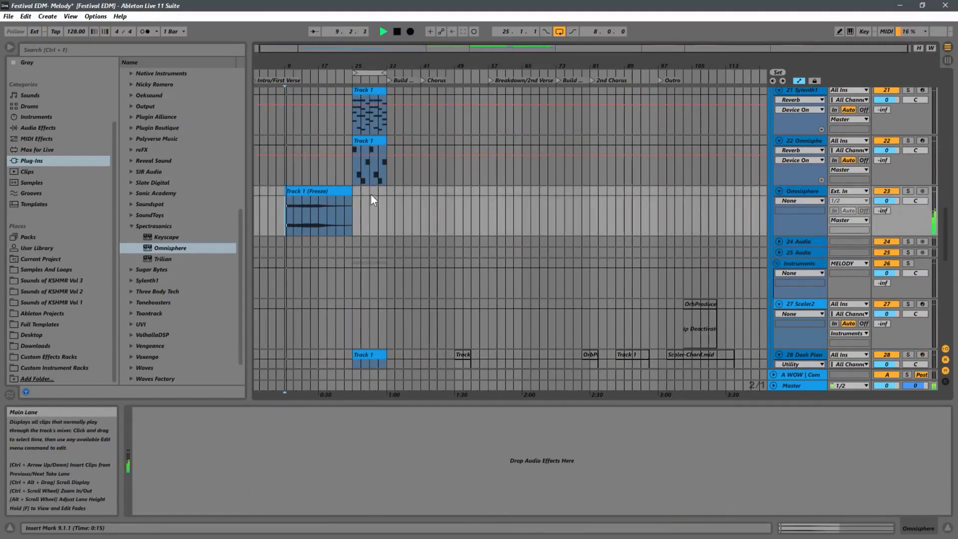
{"action": "scroll", "coordinate": [370, 194], "scroll_direction": "up", "scroll_amount": 3}
{"action": "scroll", "coordinate": [367, 195], "scroll_direction": "down", "scroll_amount": 2}
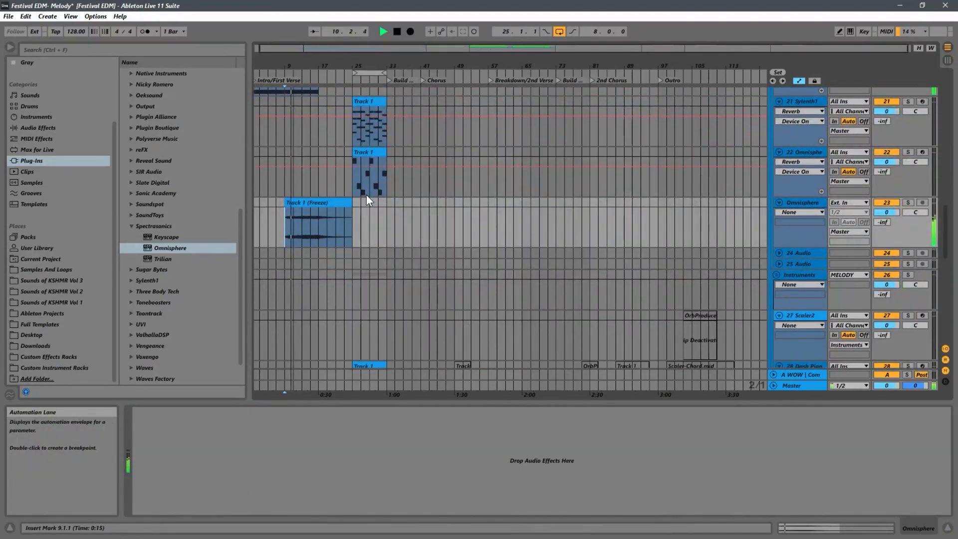
{"action": "scroll", "coordinate": [366, 194], "scroll_direction": "up", "scroll_amount": 4}
{"action": "scroll", "coordinate": [366, 194], "scroll_direction": "down", "scroll_amount": 1}
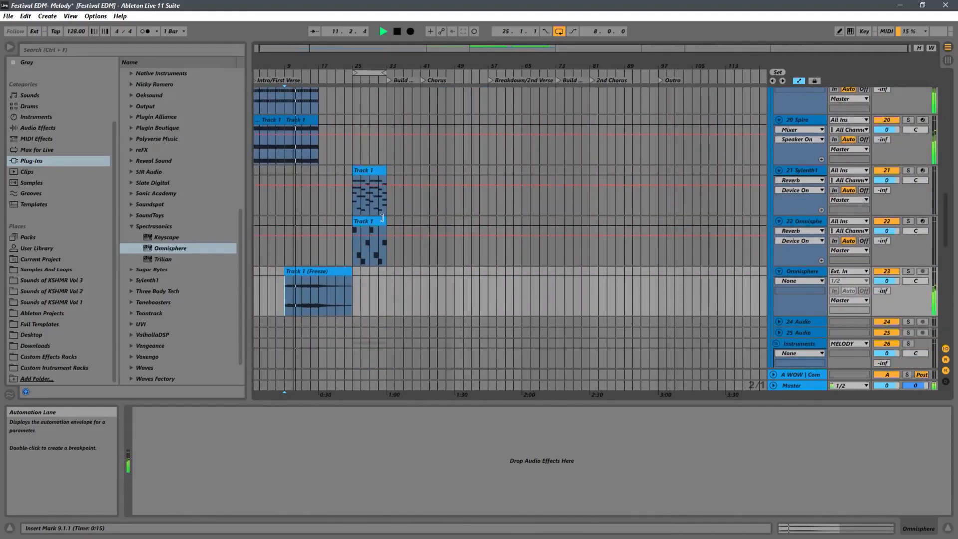
Adjust the Utility gain on the Omnisphere track's device chain
{"action": "left_click", "coordinate": [351, 255]}
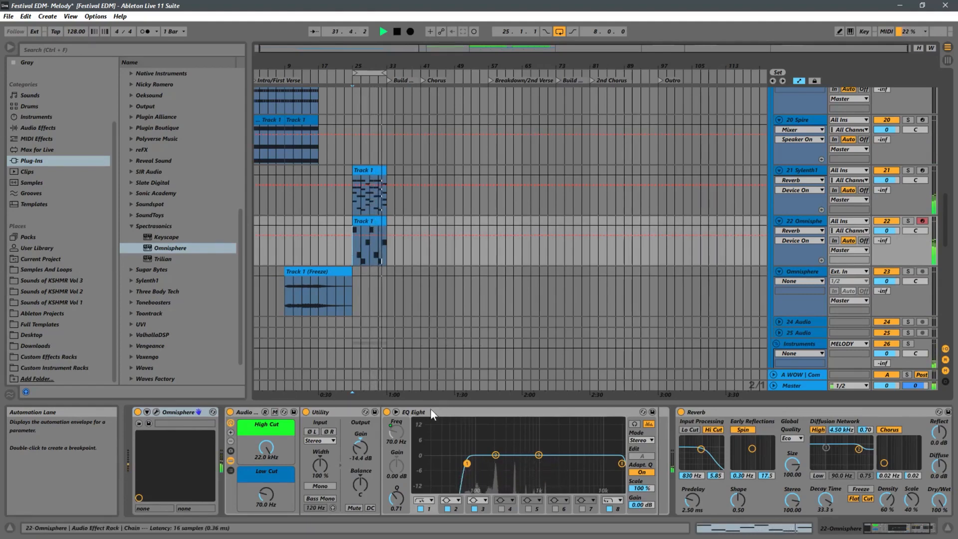
{"action": "left_click", "coordinate": [355, 445]}
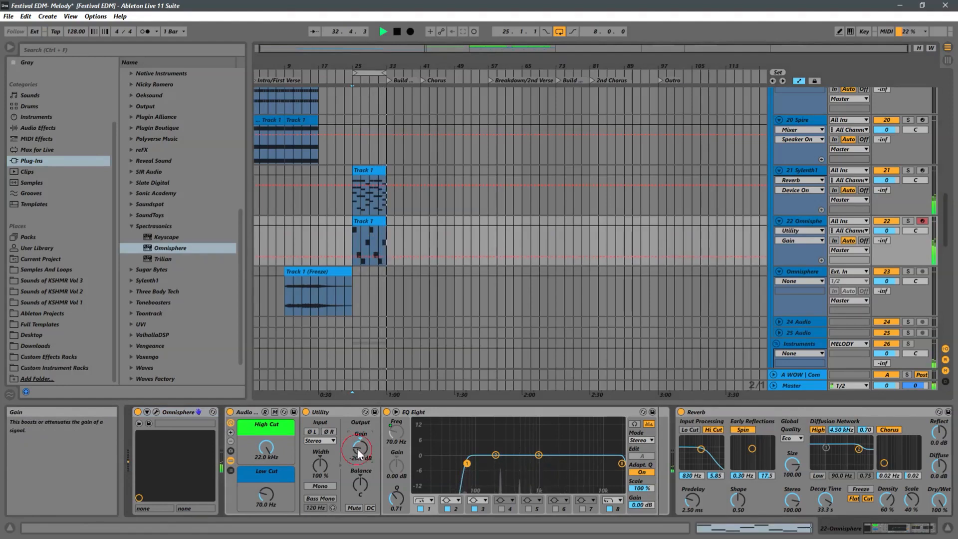
{"action": "left_click_drag", "start_coordinate": [357, 448], "coordinate": [357, 444]}
Lower the Sylenth1 track's Utility gain to about -34.4 dB
{"action": "left_click", "coordinate": [478, 213]}
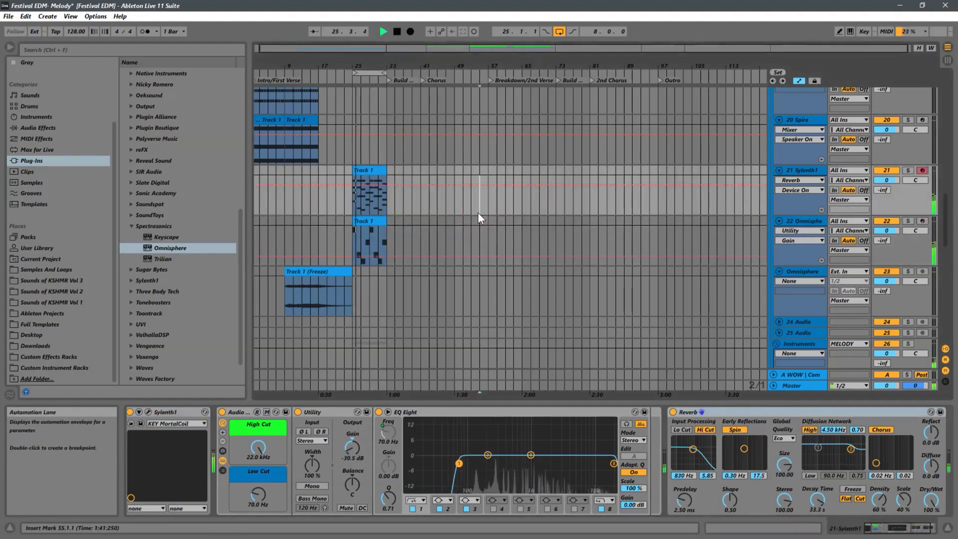
{"action": "left_click", "coordinate": [908, 170]}
{"action": "left_click", "coordinate": [908, 170]}
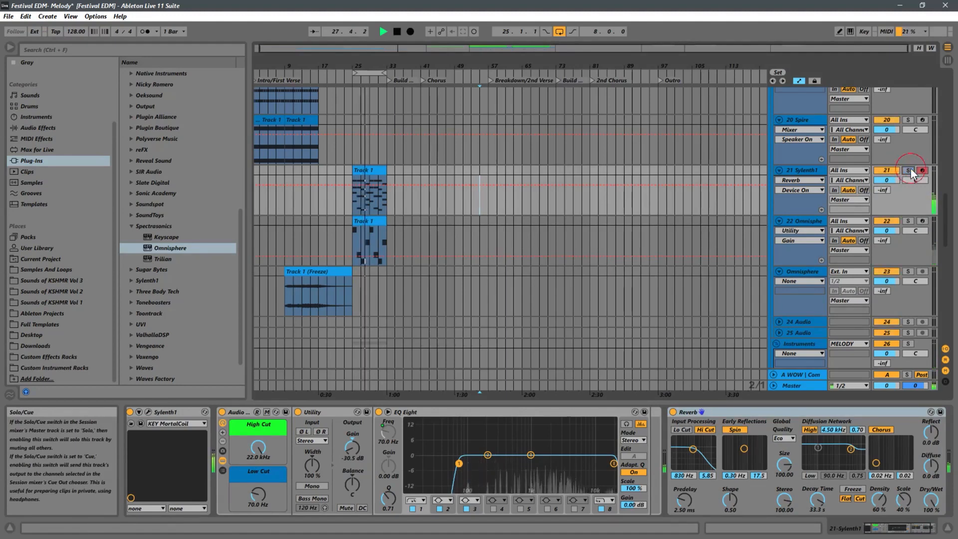
{"action": "left_click_drag", "start_coordinate": [355, 444], "coordinate": [352, 447]}
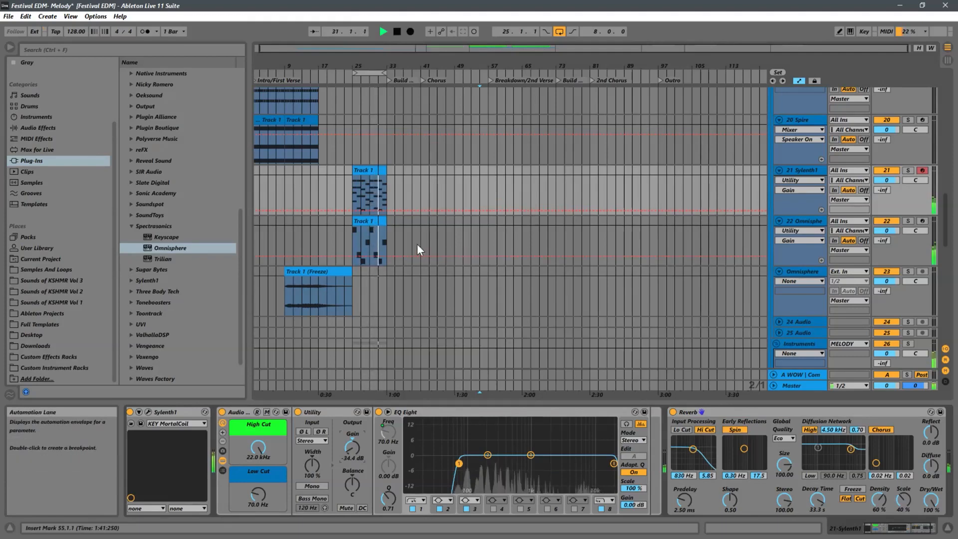
{"action": "left_click", "coordinate": [349, 240]}
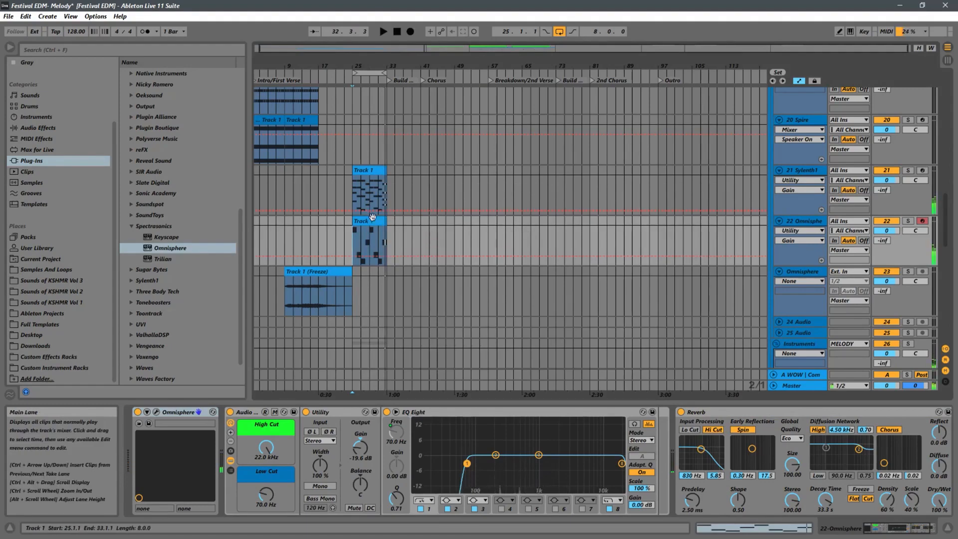
{"action": "scroll", "coordinate": [369, 217], "scroll_direction": "up", "scroll_amount": 5}
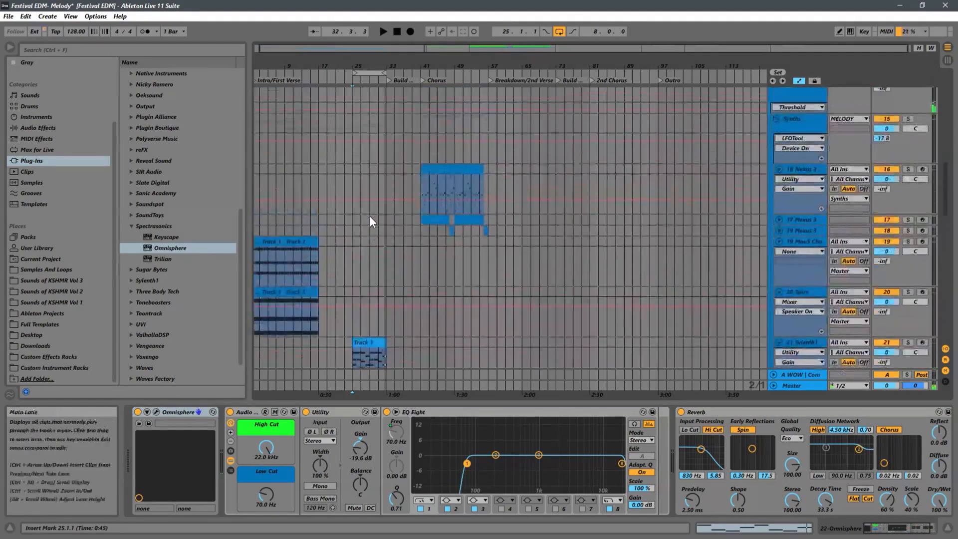
Place the insert marker at bar 25 and open the Omnisphere track's MIDI clip to inspect its notes
{"action": "scroll", "coordinate": [370, 216], "scroll_direction": "down", "scroll_amount": 5}
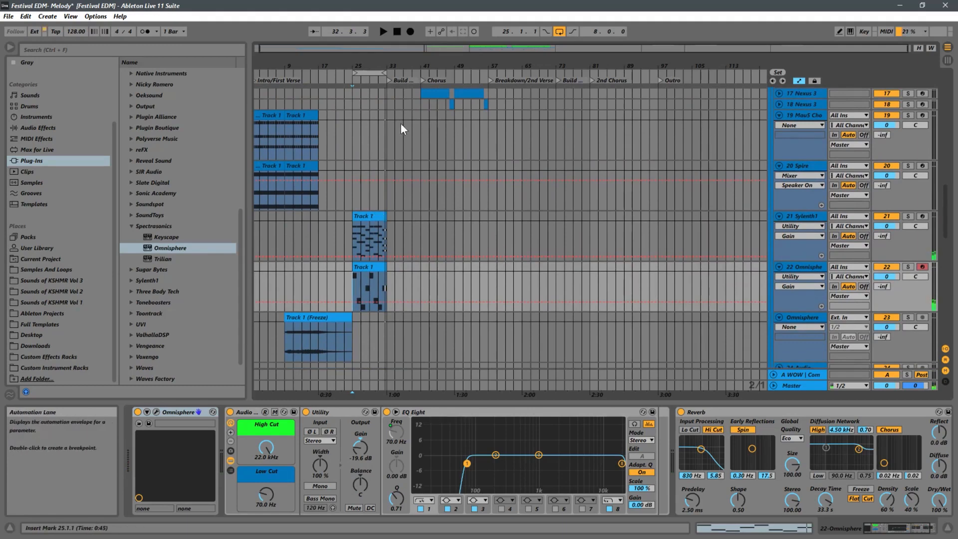
{"action": "left_click_drag", "start_coordinate": [355, 65], "coordinate": [359, 64]}
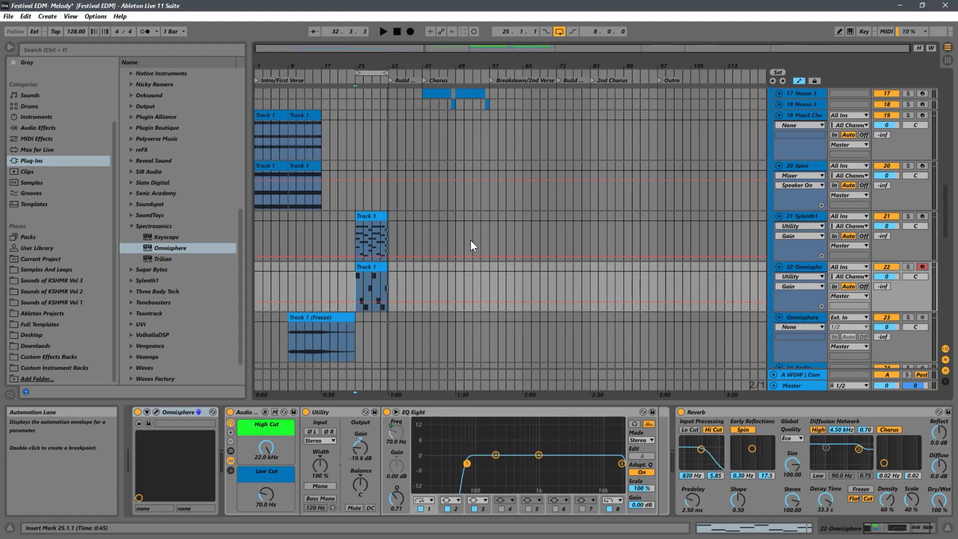
{"action": "left_click", "coordinate": [321, 280]}
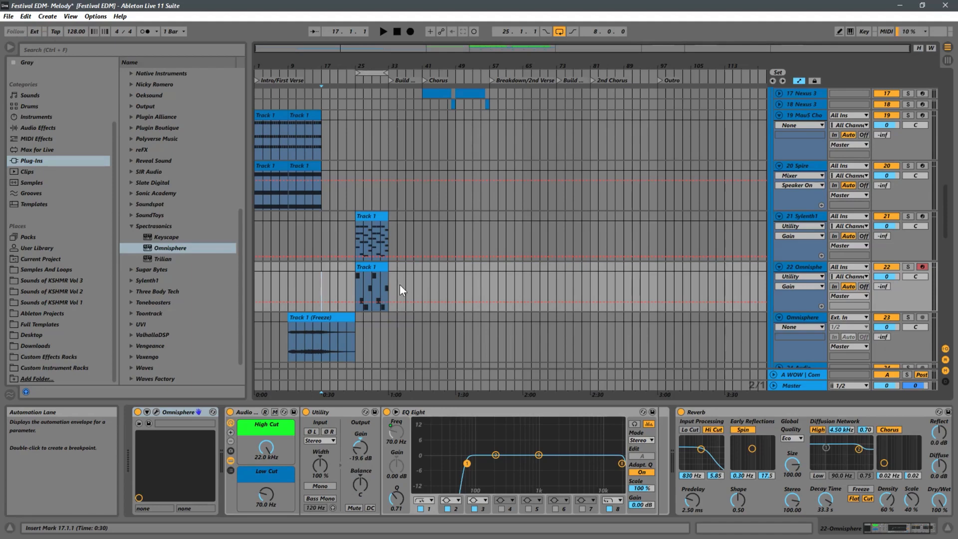
{"action": "left_click", "coordinate": [355, 286]}
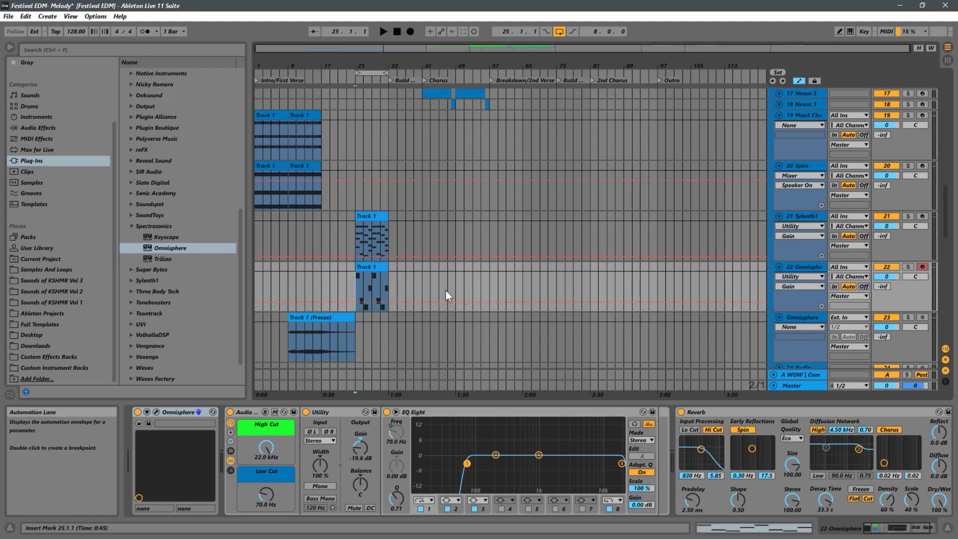
{"action": "scroll", "coordinate": [424, 280], "scroll_direction": "down", "scroll_amount": 3}
{"action": "scroll", "coordinate": [549, 269], "scroll_direction": "down", "scroll_amount": 1}
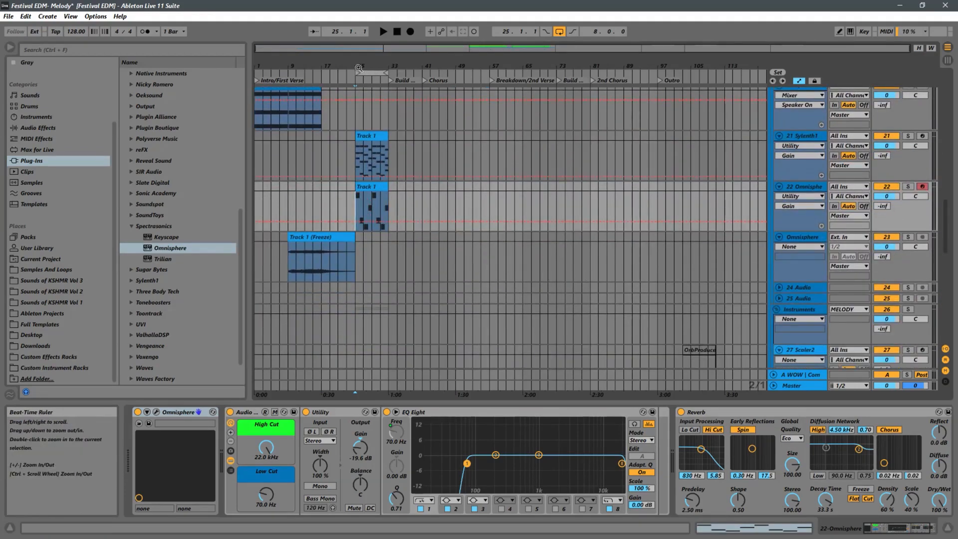
{"action": "left_click_drag", "start_coordinate": [355, 66], "coordinate": [357, 95]}
{"action": "double_click", "coordinate": [381, 186]}
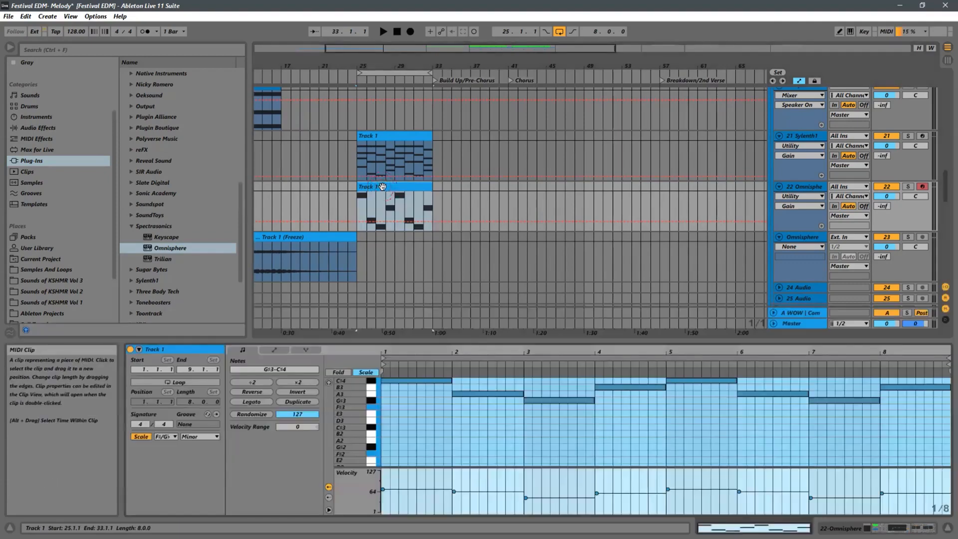
{"action": "double_click", "coordinate": [805, 187]}
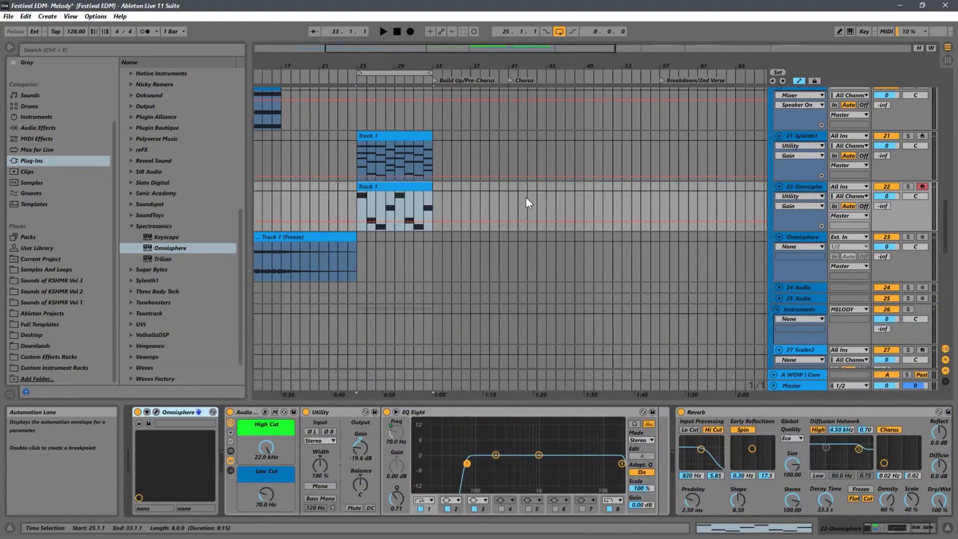
Select the frozen Omnisphere track and its Track 1 (Freeze) audio clip for review
{"action": "left_click_drag", "start_coordinate": [302, 64], "coordinate": [453, 54]}
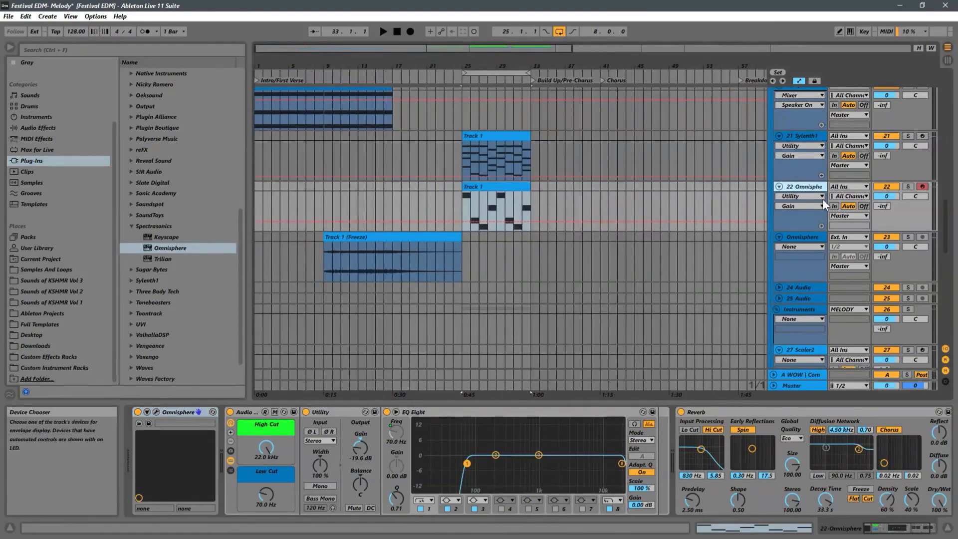
{"action": "left_click", "coordinate": [808, 237]}
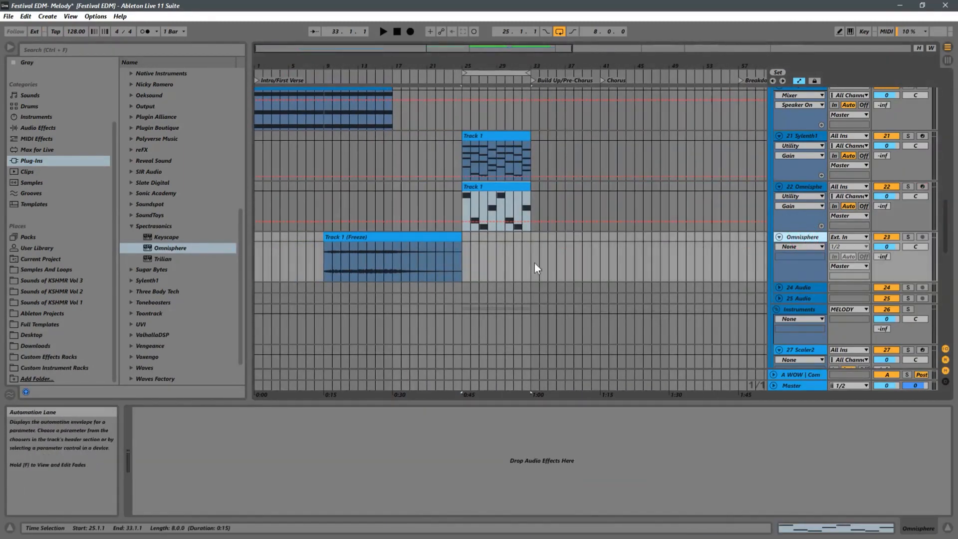
{"action": "left_click", "coordinate": [337, 264]}
{"action": "scroll", "coordinate": [467, 247], "scroll_direction": "up", "scroll_amount": 3}
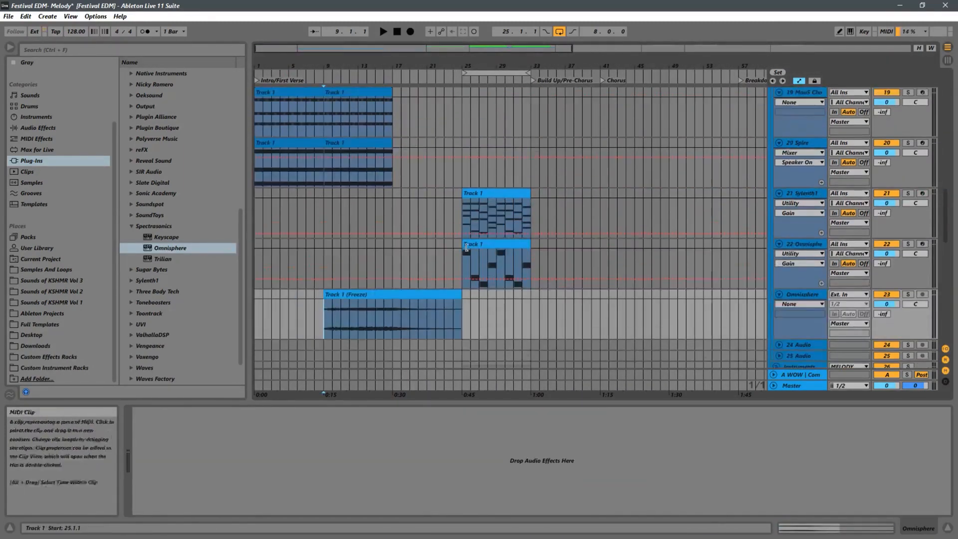